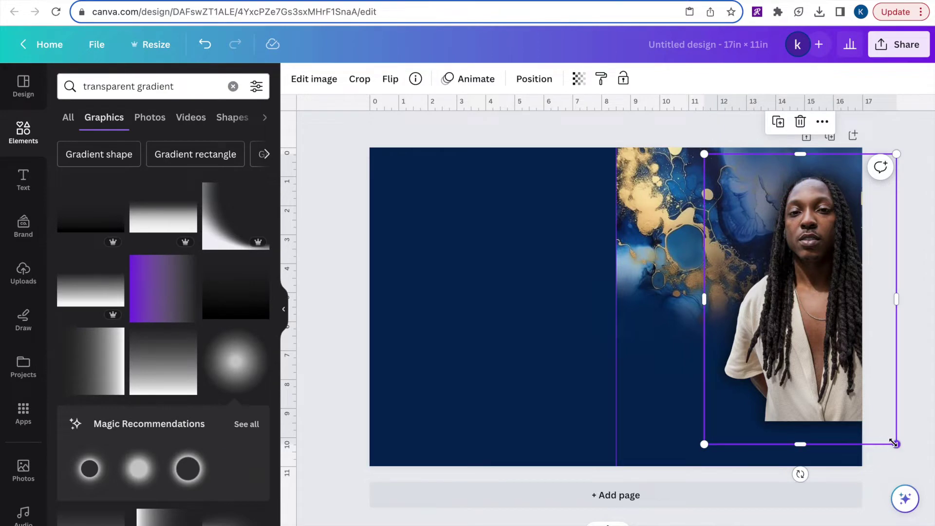
- Crop the portrait photo, extending its frame down and to the left
{"action": "left_click", "coordinate": [359, 77]}
{"action": "left_click_drag", "start_coordinate": [686, 435], "coordinate": [646, 487]}
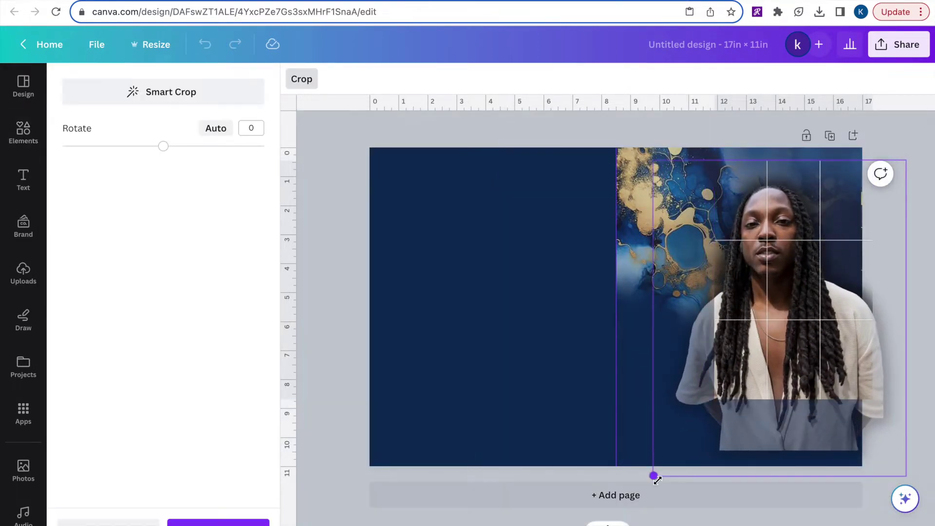
{"action": "key", "text": "Escape"}
- Shrink the dark navy texture image to a small box and position it over the photo
{"action": "right_click", "coordinate": [648, 371]}
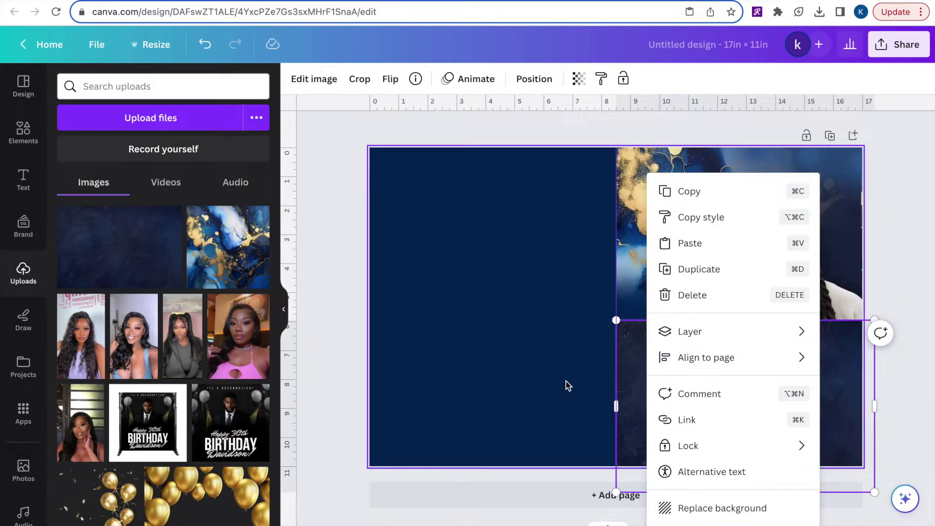
{"action": "key", "text": "Escape"}
{"action": "left_click_drag", "start_coordinate": [861, 309], "coordinate": [703, 376]}
{"action": "left_click", "coordinate": [296, 78]}
{"action": "left_click_drag", "start_coordinate": [669, 346], "coordinate": [720, 405]}
{"action": "left_click_drag", "start_coordinate": [691, 367], "coordinate": [874, 371]}
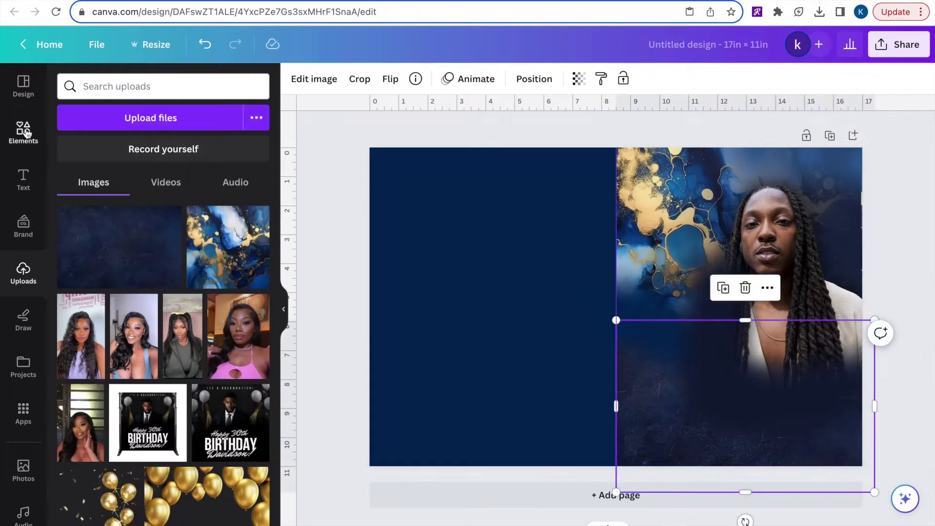
- Add a square from Elements, stretch it wide across the lower cover, and colour it navy
{"action": "left_click", "coordinate": [21, 130]}
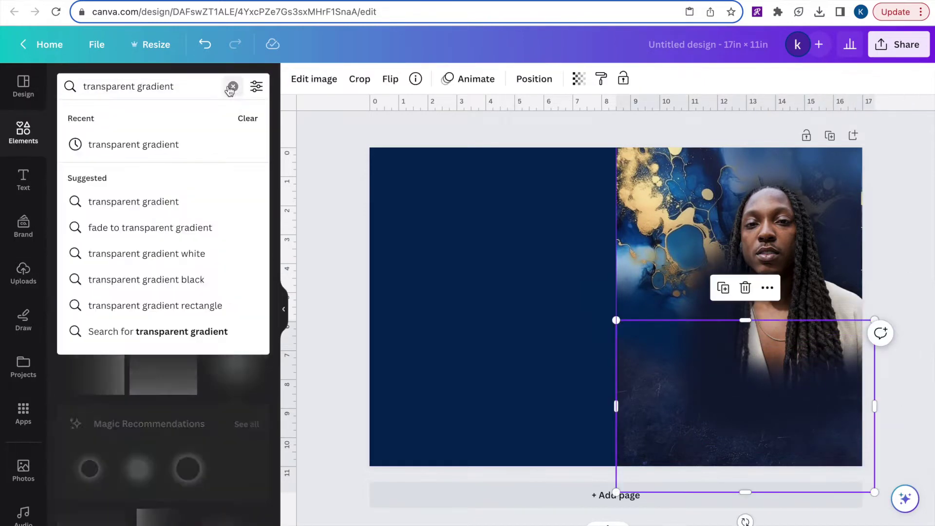
{"action": "left_click", "coordinate": [233, 86]}
{"action": "left_click", "coordinate": [75, 278]}
{"action": "left_click_drag", "start_coordinate": [670, 361], "coordinate": [909, 391]}
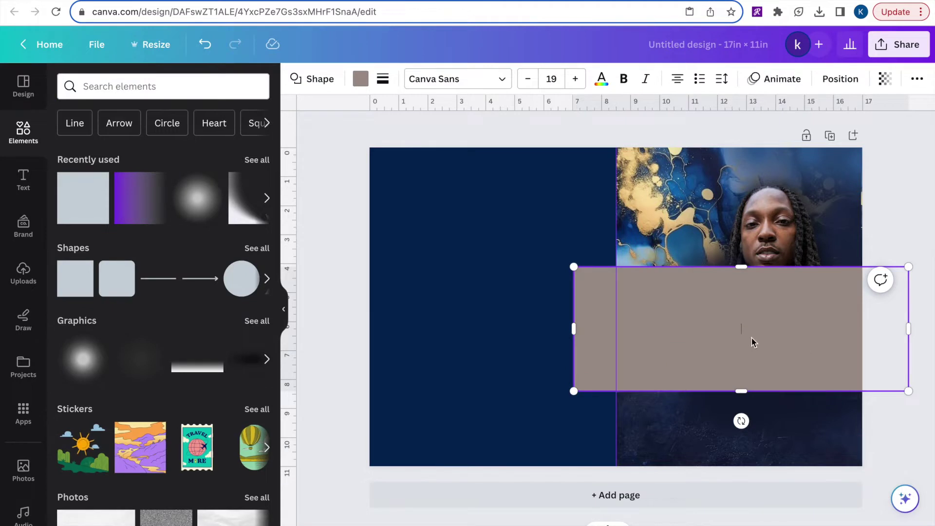
{"action": "left_click_drag", "start_coordinate": [752, 343], "coordinate": [756, 419]}
{"action": "left_click", "coordinate": [360, 78]}
{"action": "left_click", "coordinate": [110, 407]}
- Move the navy rectangle lower in the layer order, behind the portrait
{"action": "right_click", "coordinate": [735, 396]}
{"action": "mouse_move", "coordinate": [803, 357]}
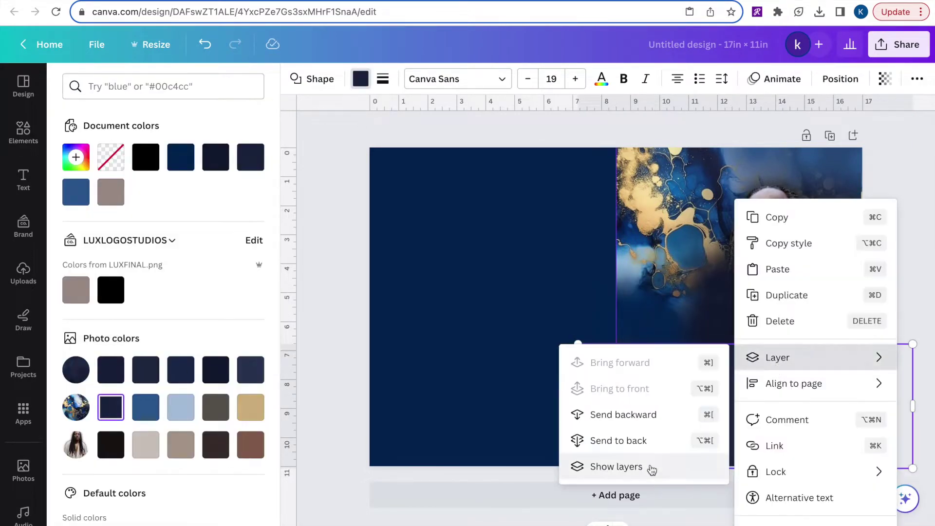
{"action": "left_click", "coordinate": [651, 468]}
{"action": "left_click_drag", "start_coordinate": [163, 358], "coordinate": [187, 482]}
- Adjust the transparency of the image on the page
{"action": "left_click", "coordinate": [578, 77]}
{"action": "left_click_drag", "start_coordinate": [528, 129], "coordinate": [511, 129]}
{"action": "left_click", "coordinate": [907, 211]}
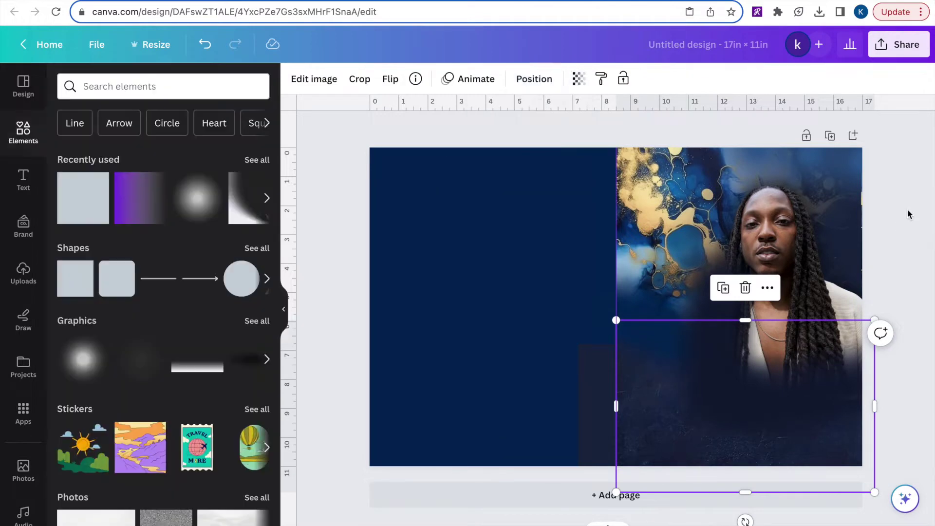
{"action": "left_click", "coordinate": [606, 405]}
- Darken the portrait's brightness to -27 and move the faint corner element lower
{"action": "left_click", "coordinate": [779, 399]}
{"action": "left_click", "coordinate": [314, 79]}
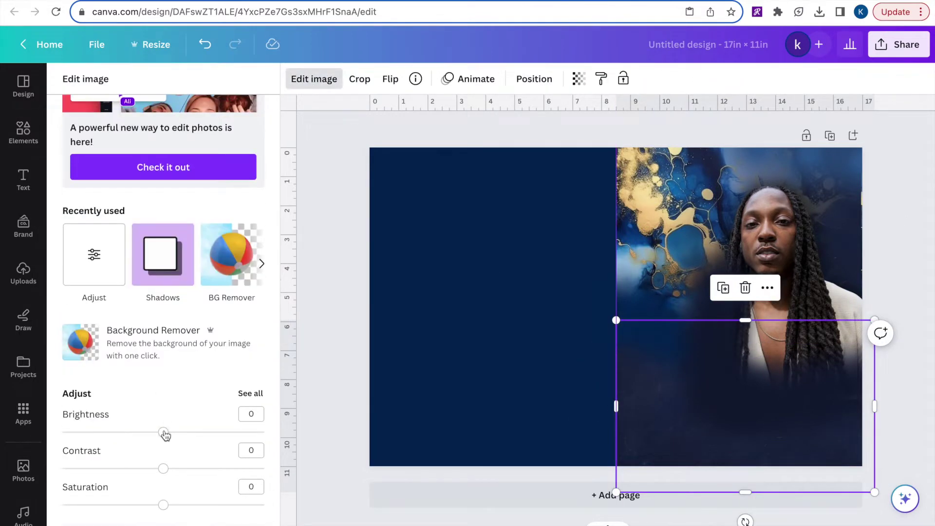
{"action": "left_click_drag", "start_coordinate": [163, 432], "coordinate": [136, 432]}
{"action": "left_click", "coordinate": [873, 235]}
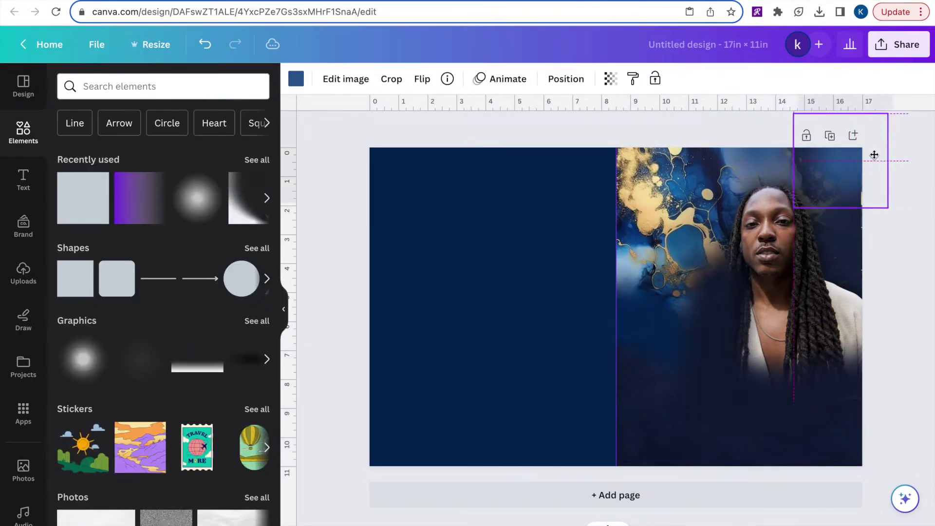
{"action": "left_click_drag", "start_coordinate": [828, 156], "coordinate": [871, 241]}
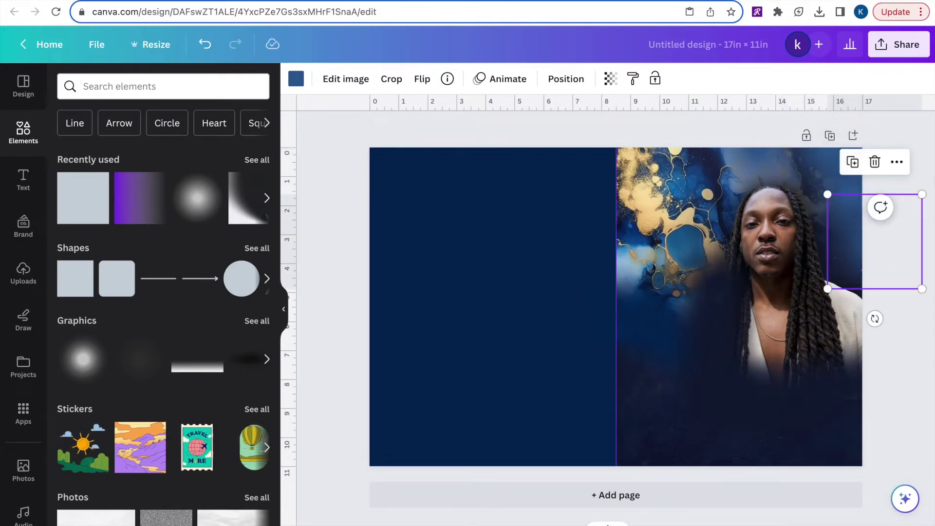
- Add a CELEBRATING THE LIFE OF text box in Mont, narrowed to two lines
{"action": "left_click", "coordinate": [901, 341]}
{"action": "left_click", "coordinate": [24, 176]}
{"action": "key", "text": "t"}
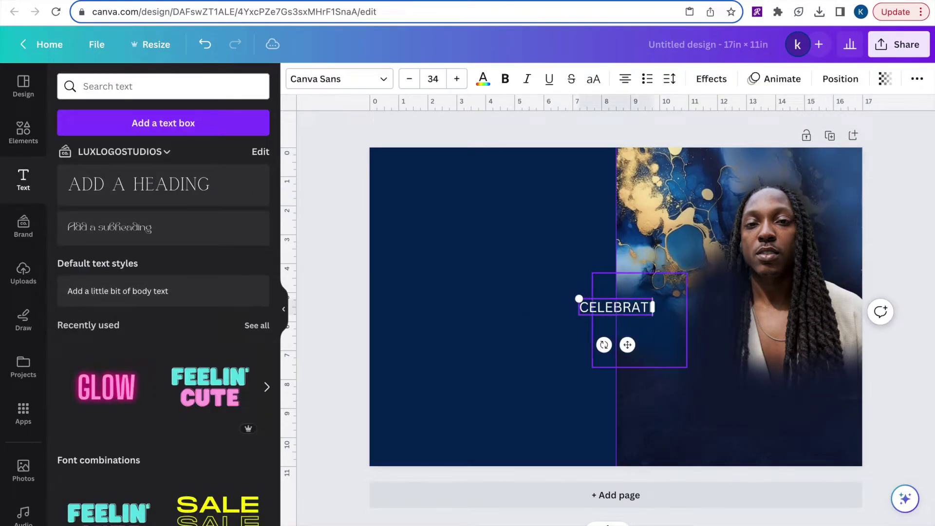
{"action": "left_click", "coordinate": [392, 80]}
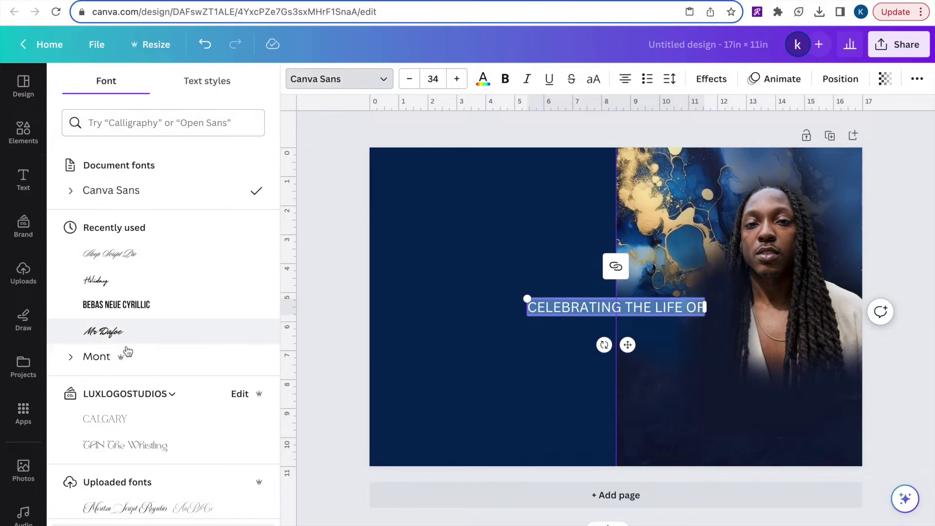
{"action": "left_click", "coordinate": [97, 356]}
{"action": "left_click_drag", "start_coordinate": [704, 307], "coordinate": [580, 333]}
- Widen the heading's letter spacing to 605 and size it to 13 on two lines
{"action": "left_click", "coordinate": [670, 78]}
{"action": "left_click_drag", "start_coordinate": [700, 130], "coordinate": [792, 130]}
{"action": "left_click", "coordinate": [669, 78]}
{"action": "left_click", "coordinate": [588, 302]}
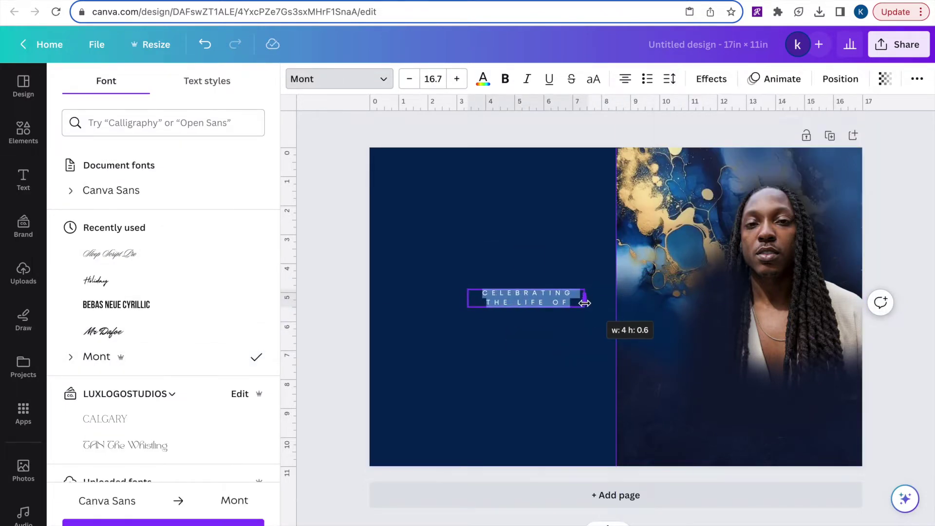
{"action": "mouse_move", "coordinate": [559, 304]}
{"action": "left_mouse_down"}
{"action": "mouse_move", "coordinate": [535, 305]}
{"action": "mouse_move", "coordinate": [544, 309]}
{"action": "left_mouse_up"}
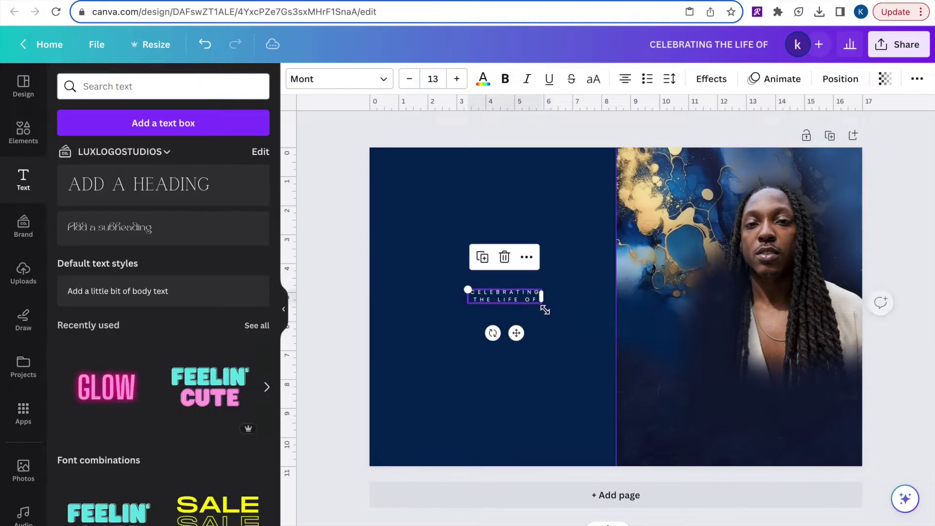
- Apply the Lift effect and move the heading onto the cover below the marble
{"action": "left_click", "coordinate": [711, 79]}
{"action": "left_click", "coordinate": [232, 158]}
{"action": "left_click_drag", "start_coordinate": [673, 326], "coordinate": [680, 310]}
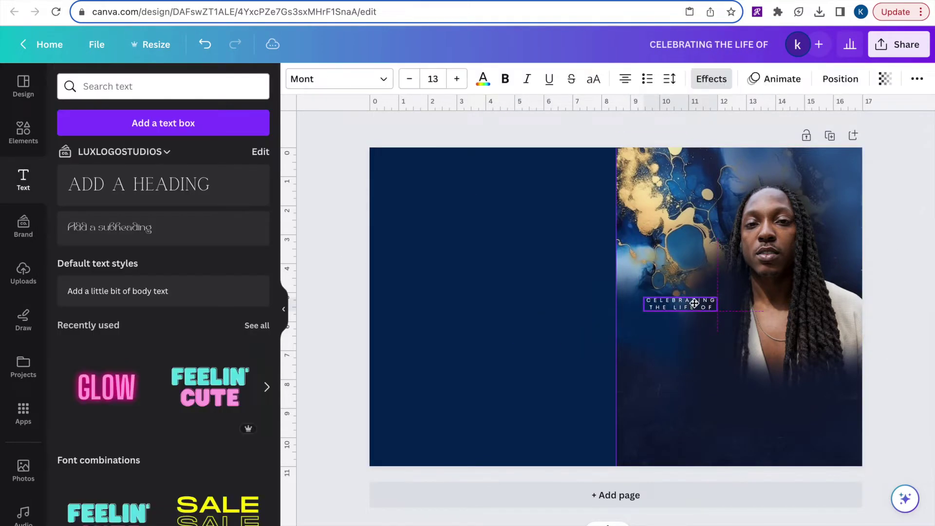
{"action": "left_click", "coordinate": [918, 231]}
- Add a new body text box and clear its placeholder text
{"action": "left_click", "coordinate": [62, 296]}
{"action": "key", "text": "BackSpace"}
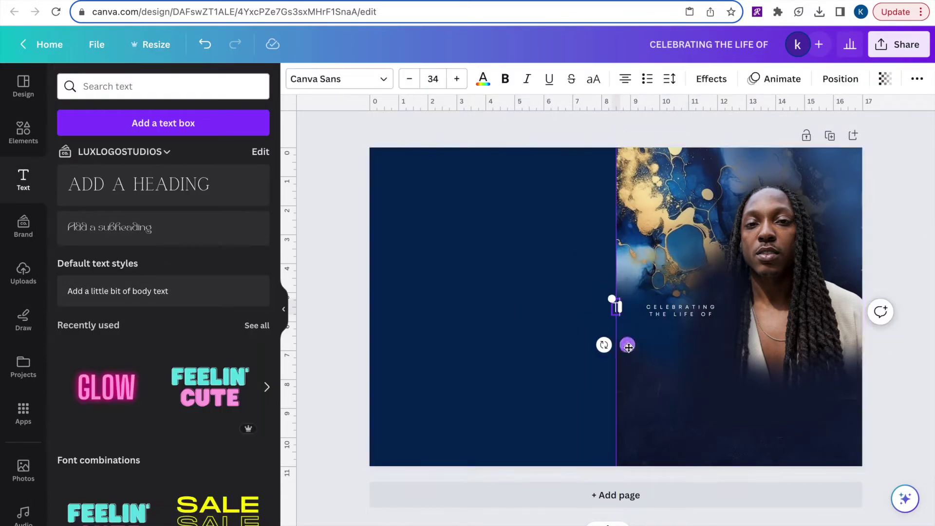
{"action": "left_click", "coordinate": [381, 86]}
- Set the initial in Sloop Script Pro, enlarge it, and place it below the heading
{"action": "left_click", "coordinate": [134, 356]}
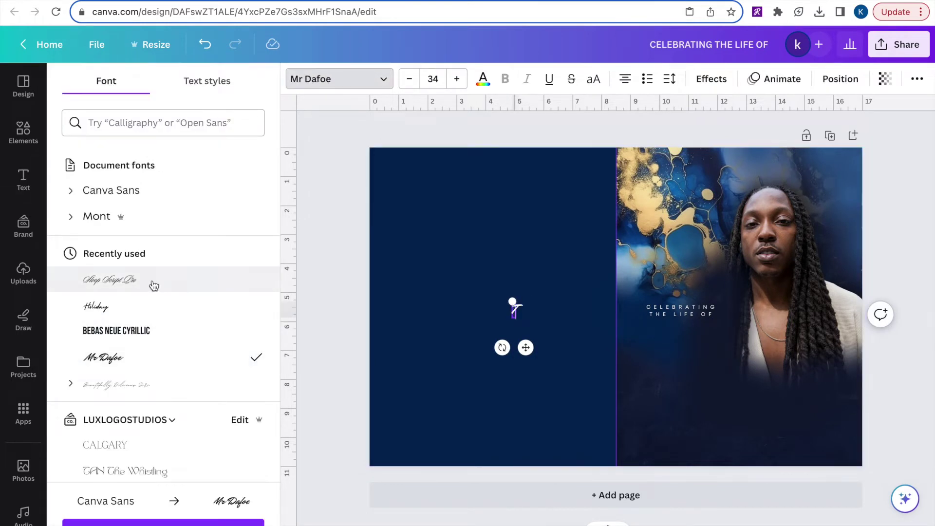
{"action": "left_click", "coordinate": [151, 284]}
{"action": "left_click_drag", "start_coordinate": [510, 301], "coordinate": [433, 291]}
{"action": "left_click", "coordinate": [491, 289]}
{"action": "left_click", "coordinate": [779, 299]}
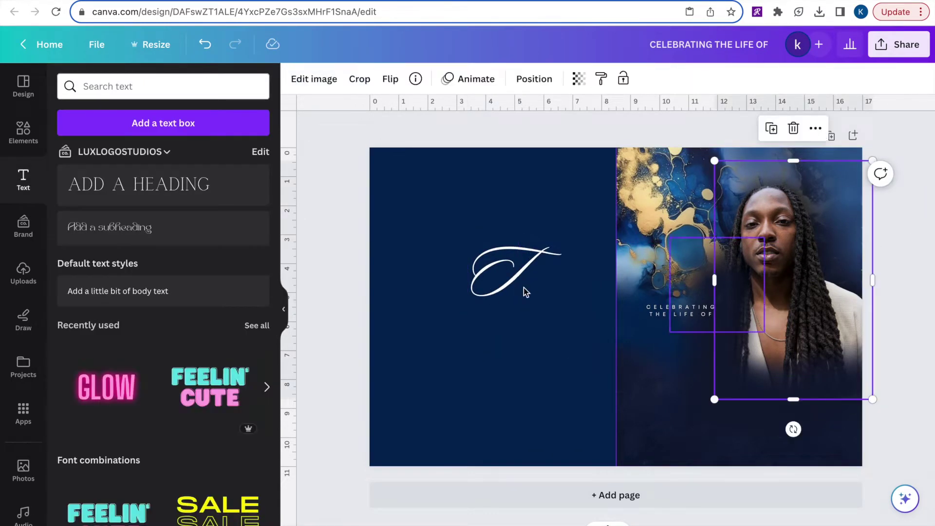
{"action": "left_click_drag", "start_coordinate": [493, 288], "coordinate": [679, 374]}
- Add the remaining name letters in Cinzel at 62.1 beside the initial; duplicate the heading leftward
{"action": "left_click", "coordinate": [117, 291]}
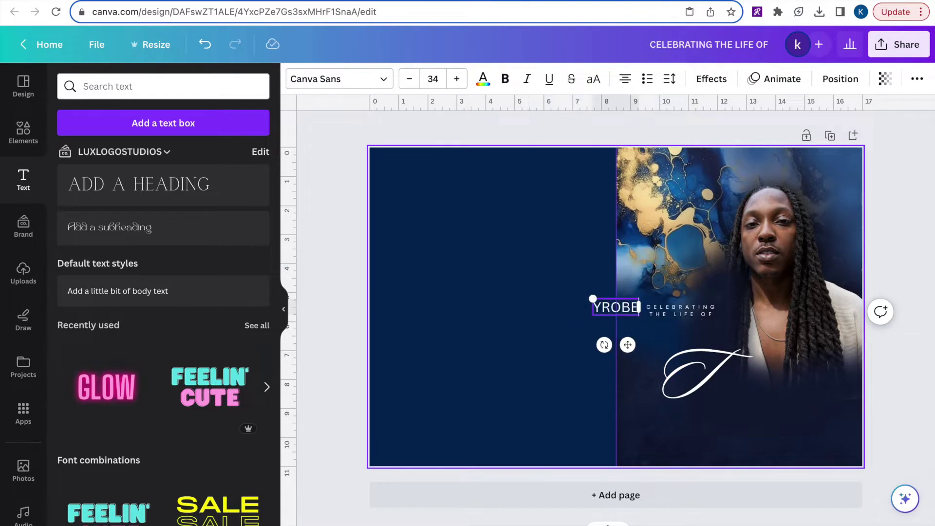
{"action": "left_click_drag", "start_coordinate": [537, 346], "coordinate": [492, 358]}
{"action": "left_click", "coordinate": [340, 79]}
{"action": "type", "text": "cinzel"}
{"action": "left_click_drag", "start_coordinate": [576, 341], "coordinate": [578, 343]}
{"action": "left_click_drag", "start_coordinate": [531, 325], "coordinate": [768, 429]}
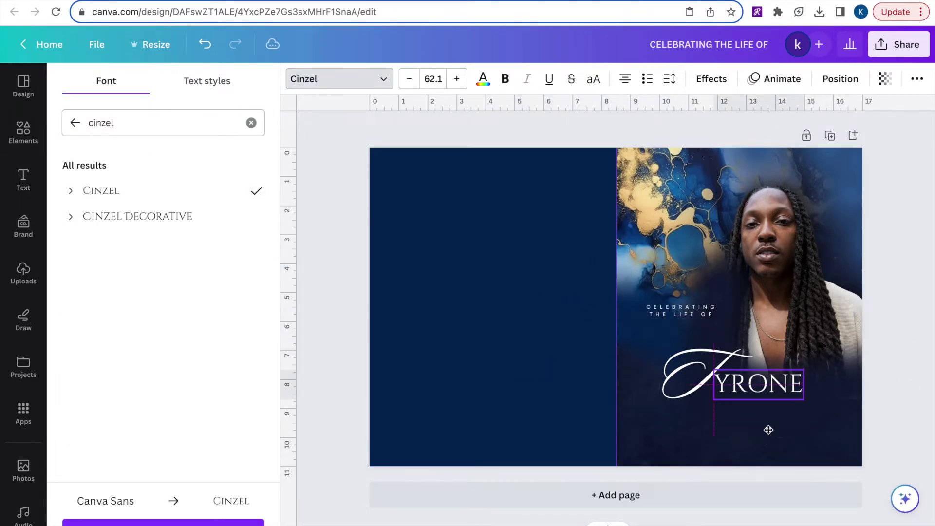
{"action": "left_click", "coordinate": [669, 312]}
{"action": "left_click_drag", "start_coordinate": [668, 312], "coordinate": [508, 314]}
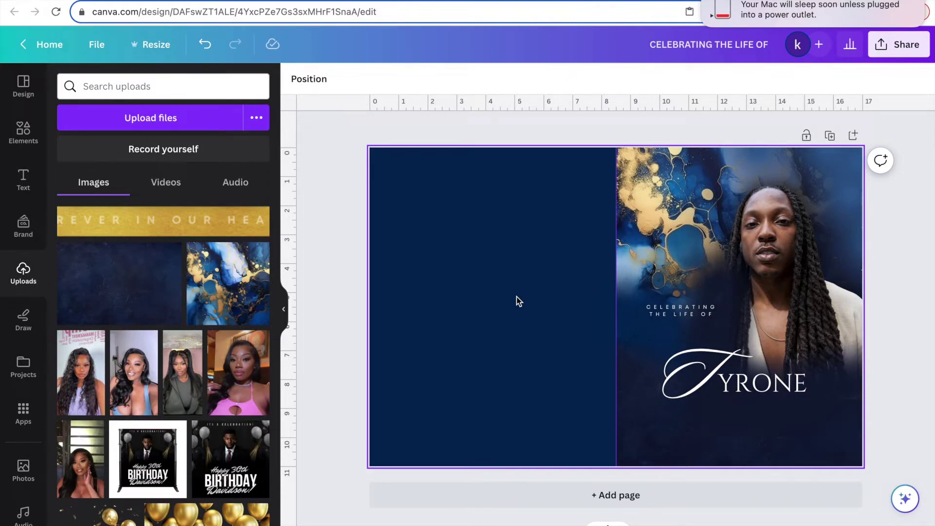
- Give the script initial a black shadow with transparency 45
{"action": "left_click", "coordinate": [762, 382]}
{"action": "left_click", "coordinate": [696, 375]}
{"action": "left_click", "coordinate": [710, 79]}
{"action": "left_click", "coordinate": [179, 157]}
{"action": "left_click", "coordinate": [253, 374]}
{"action": "left_click", "coordinate": [115, 199]}
{"action": "left_click_drag", "start_coordinate": [143, 353], "coordinate": [153, 354]}
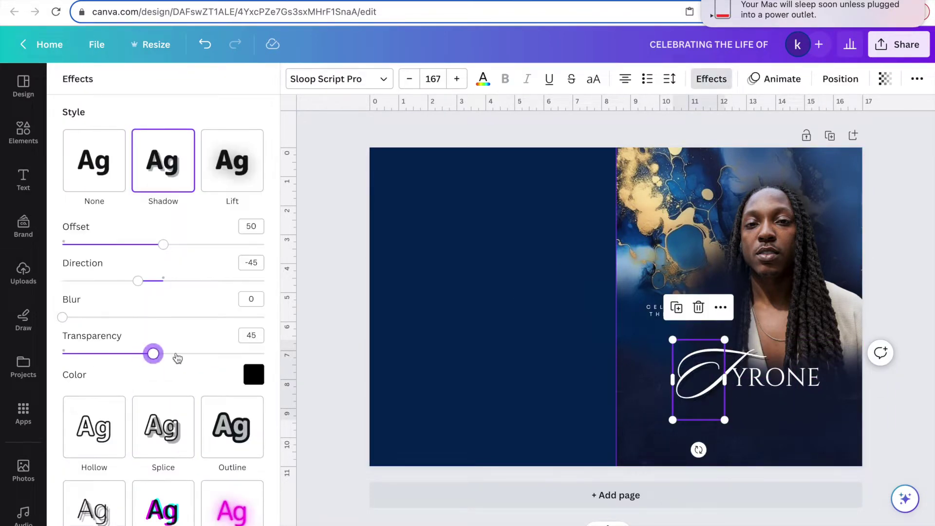
- Check the name text's shadow colour, then move the surname beneath the first name at size 137
{"action": "left_click", "coordinate": [747, 375]}
{"action": "left_click", "coordinate": [253, 374]}
{"action": "left_click", "coordinate": [167, 365]}
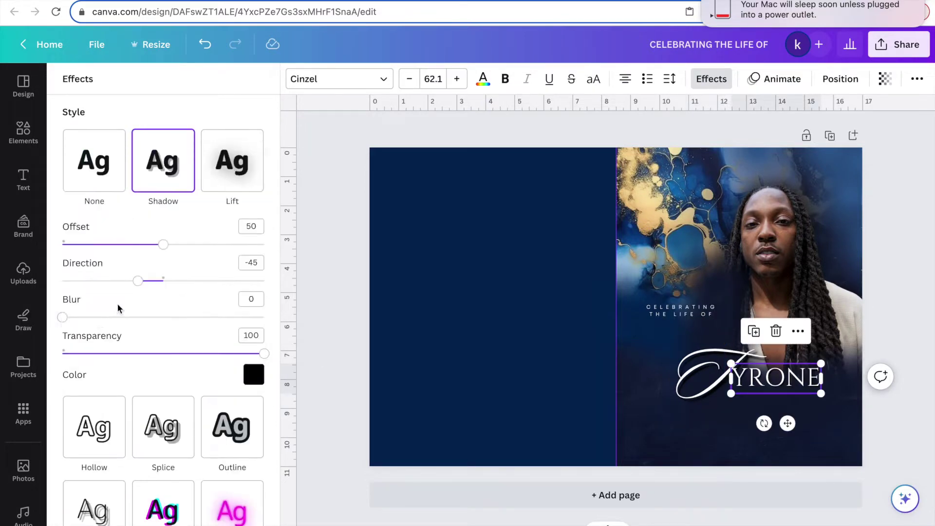
{"action": "left_click", "coordinate": [711, 390]}
{"action": "double_click", "coordinate": [731, 407]}
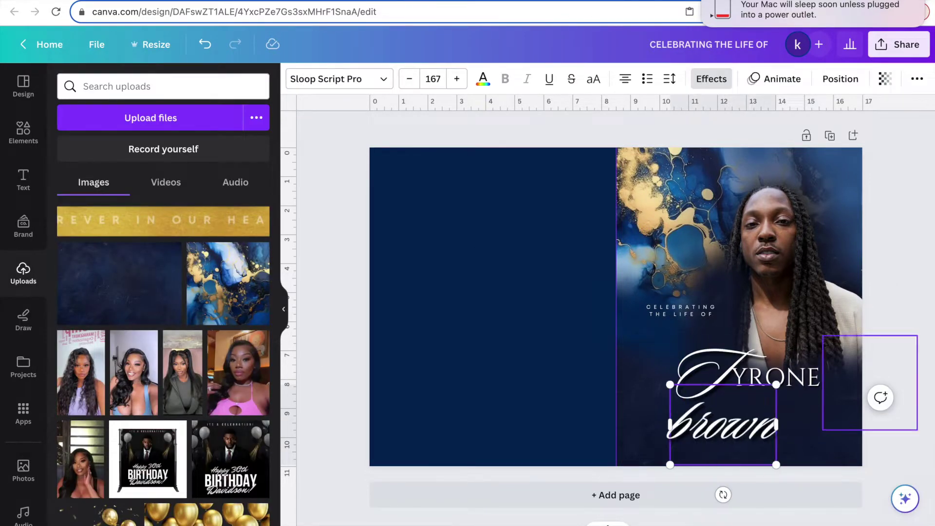
{"action": "left_click_drag", "start_coordinate": [763, 422], "coordinate": [809, 404]}
{"action": "left_click_drag", "start_coordinate": [823, 366], "coordinate": [801, 383]}
- Search 'cursive' fonts and try several, including Railey, on the surname
{"action": "left_click", "coordinate": [386, 79]}
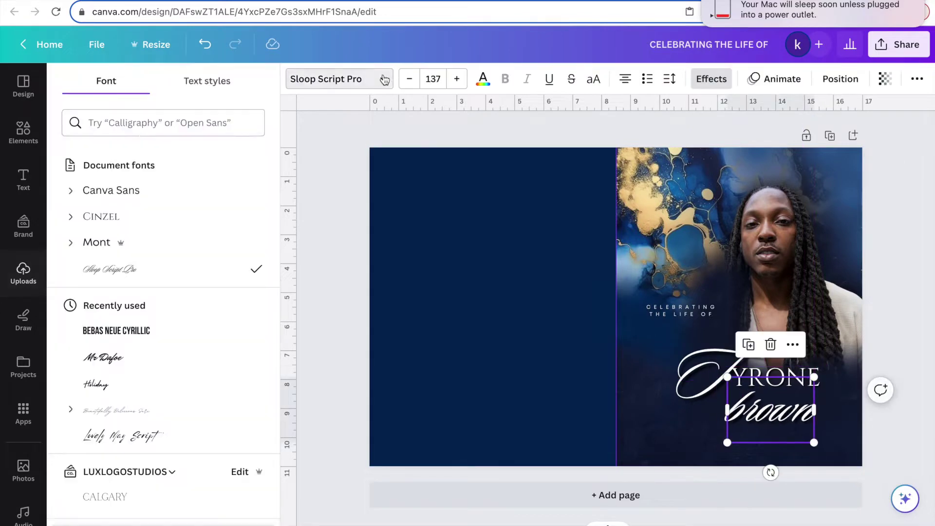
{"action": "left_click", "coordinate": [146, 123]}
{"action": "type", "text": "cursive"}
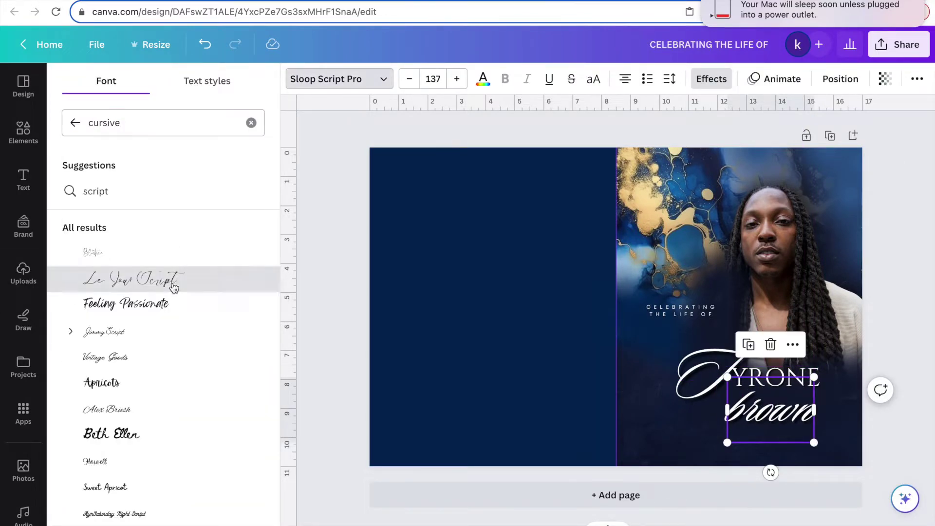
{"action": "left_click", "coordinate": [174, 288]}
{"action": "scroll", "coordinate": [240, 426], "scroll_direction": "down", "scroll_amount": 4}
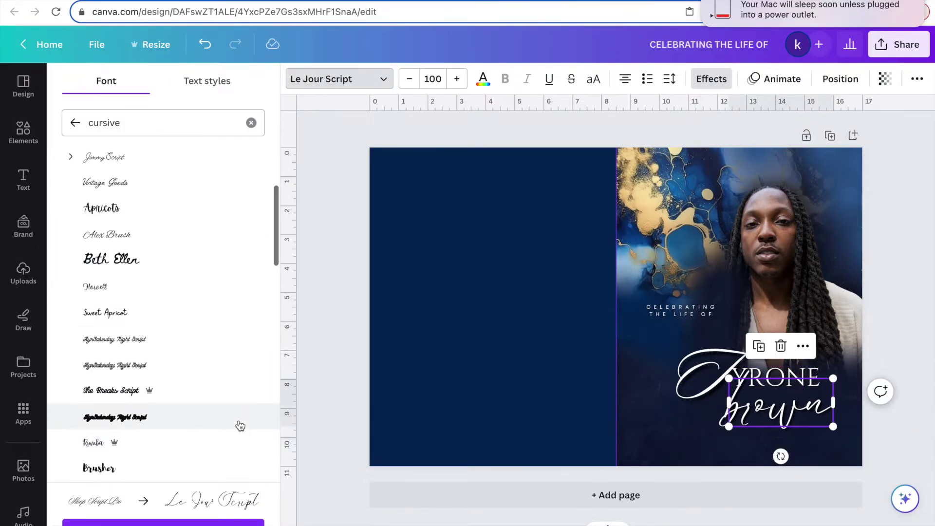
{"action": "scroll", "coordinate": [219, 426], "scroll_direction": "down", "scroll_amount": 5}
{"action": "left_click", "coordinate": [184, 338]}
{"action": "left_click", "coordinate": [205, 432]}
{"action": "scroll", "coordinate": [81, 168], "scroll_direction": "up", "scroll_amount": 15}
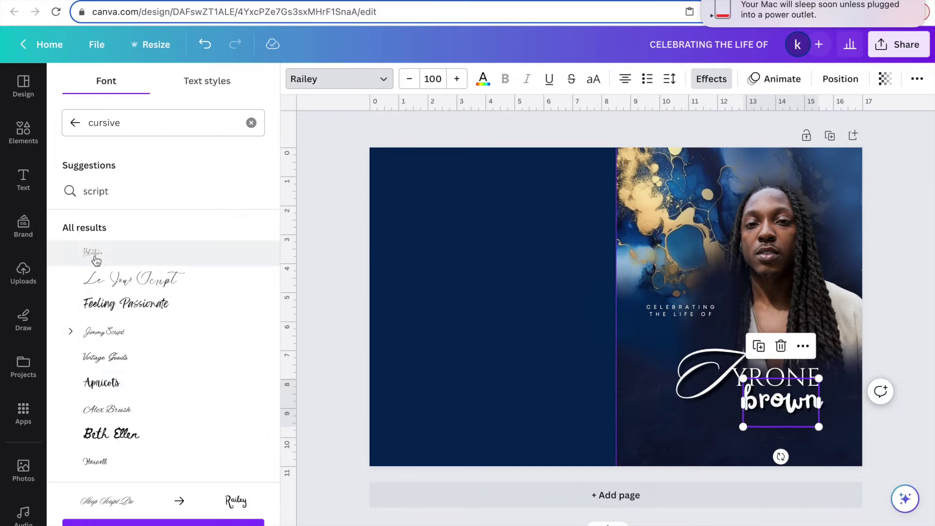
{"action": "left_click", "coordinate": [92, 251]}
{"action": "left_click", "coordinate": [927, 262]}
{"action": "left_click", "coordinate": [774, 389]}
{"action": "left_click", "coordinate": [340, 79]}
{"action": "left_click", "coordinate": [73, 122]}
{"action": "left_click", "coordinate": [146, 243]}
{"action": "left_click_drag", "start_coordinate": [833, 411], "coordinate": [495, 270]}
{"action": "left_click_drag", "start_coordinate": [555, 312], "coordinate": [620, 273]}
{"action": "left_click", "coordinate": [71, 242]}
{"action": "left_click", "coordinate": [775, 377]}
{"action": "left_click", "coordinate": [494, 271]}
{"action": "left_click", "coordinate": [433, 79]}
{"action": "type", "text": "62.1"}
{"action": "key", "text": "Return"}
{"action": "left_click_drag", "start_coordinate": [620, 247], "coordinate": [488, 247]}
{"action": "left_click_drag", "start_coordinate": [410, 248], "coordinate": [760, 409]}
{"action": "key", "text": "Escape"}
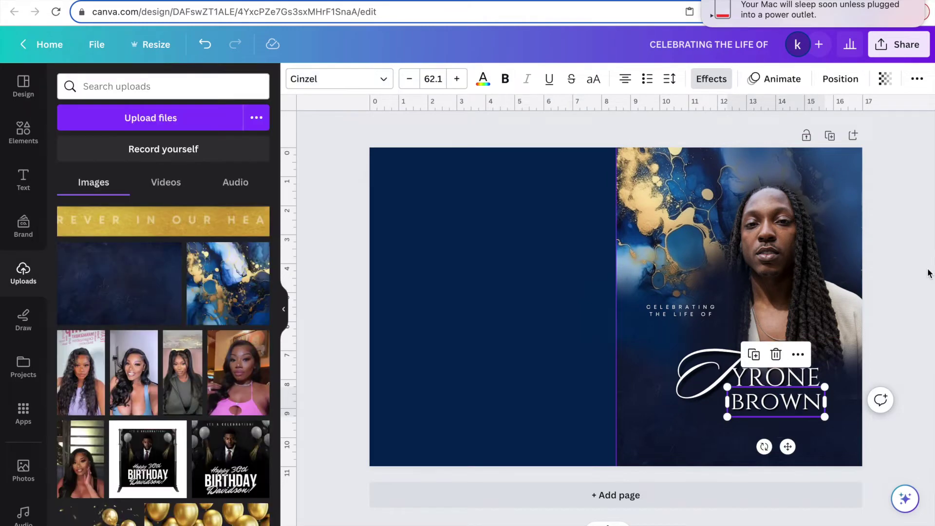
- Move the marble image down, rotate it diagonally, and push it into the bottom-right corner
{"action": "left_click", "coordinate": [713, 217]}
{"action": "left_click_drag", "start_coordinate": [713, 216], "coordinate": [754, 424]}
{"action": "left_click_drag", "start_coordinate": [613, 455], "coordinate": [664, 523]}
{"action": "left_click_drag", "start_coordinate": [760, 423], "coordinate": [827, 482]}
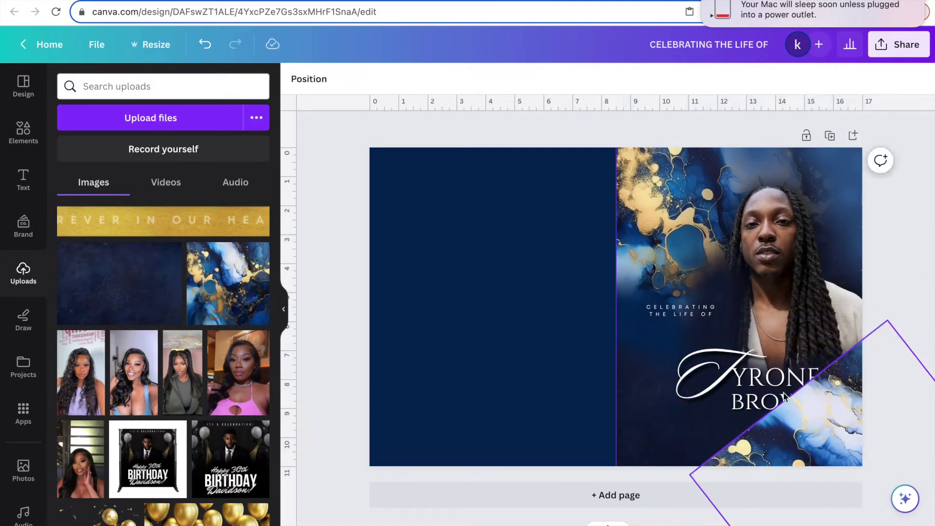
- Move the name text and script T onto the left page and fade the dark overlay
{"action": "left_click_drag", "start_coordinate": [759, 390], "coordinate": [477, 385]}
{"action": "left_click_drag", "start_coordinate": [696, 380], "coordinate": [755, 459]}
{"action": "left_click", "coordinate": [578, 78]}
{"action": "left_click_drag", "start_coordinate": [564, 129], "coordinate": [505, 129]}
{"action": "left_click", "coordinate": [886, 195]}
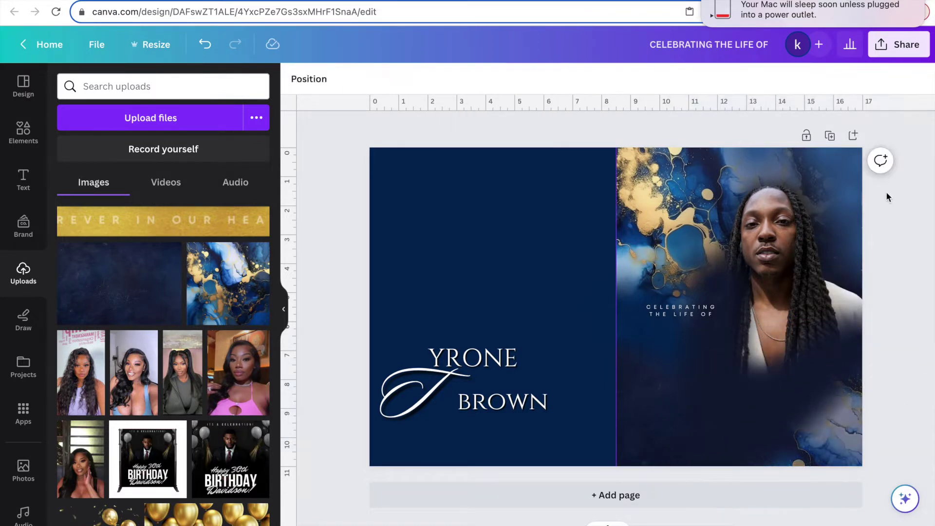
{"action": "left_click", "coordinate": [431, 387]}
{"action": "left_click_drag", "start_coordinate": [431, 388], "coordinate": [701, 379]}
{"action": "right_click", "coordinate": [736, 385]}
{"action": "mouse_move", "coordinate": [776, 393]}
{"action": "left_click", "coordinate": [599, 422]}
{"action": "left_click_drag", "start_coordinate": [472, 358], "coordinate": [774, 370]}
{"action": "right_click", "coordinate": [720, 382]}
{"action": "left_click", "coordinate": [766, 390]}
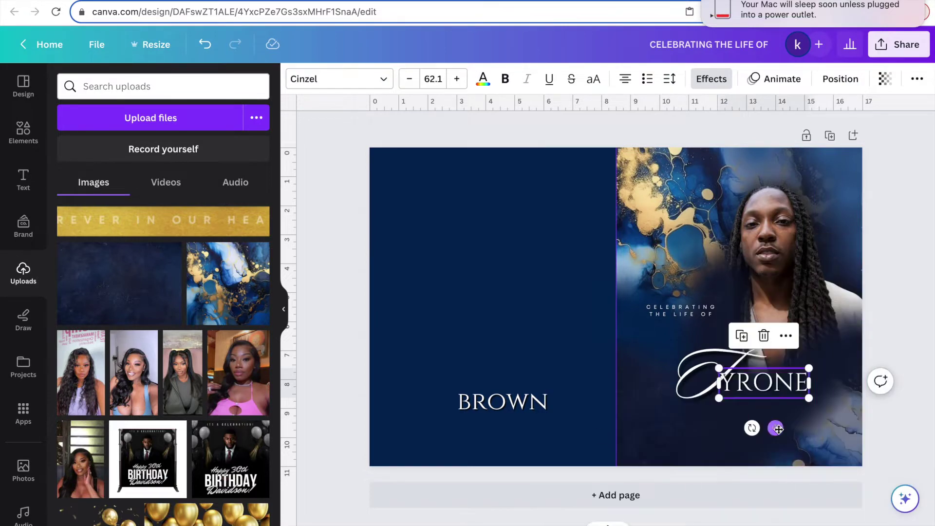
{"action": "left_click", "coordinate": [518, 412]}
{"action": "left_click_drag", "start_coordinate": [518, 411], "coordinate": [786, 417]}
{"action": "right_click", "coordinate": [736, 411]}
{"action": "left_click", "coordinate": [604, 424]}
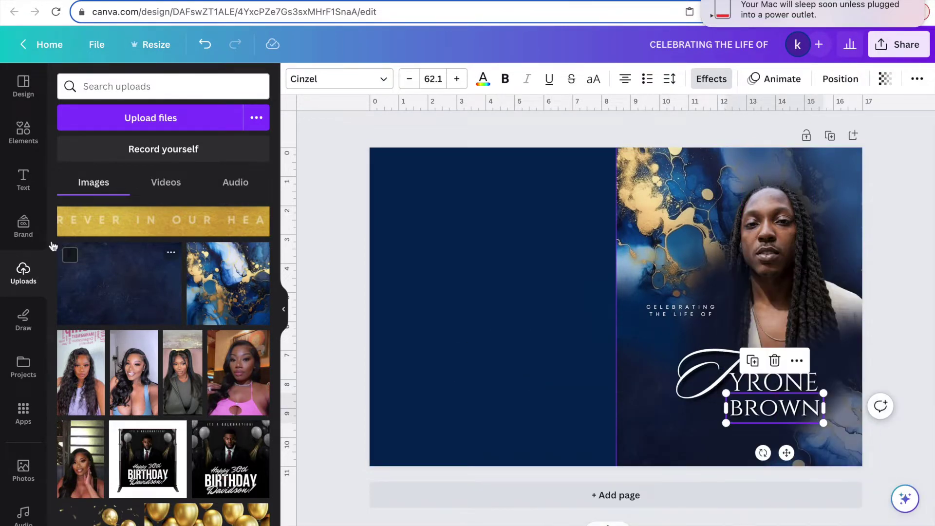
{"action": "key", "text": "Return"}
{"action": "left_click", "coordinate": [90, 212]}
- Move the bokeh image over the portrait, lower its transparency, and move it lower in Layers
{"action": "left_click_drag", "start_coordinate": [706, 342], "coordinate": [808, 300]}
{"action": "left_click", "coordinate": [578, 79]}
{"action": "left_click_drag", "start_coordinate": [579, 130], "coordinate": [499, 131]}
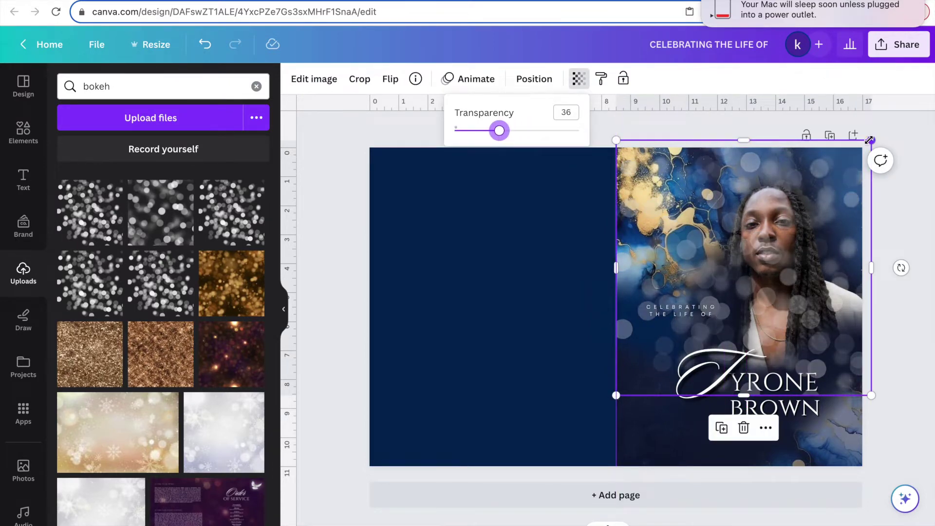
{"action": "right_click", "coordinate": [869, 143]}
{"action": "left_click", "coordinate": [585, 407]}
{"action": "mouse_move", "coordinate": [198, 243]}
{"action": "left_mouse_down"}
{"action": "mouse_move", "coordinate": [199, 233]}
{"action": "mouse_move", "coordinate": [202, 404]}
{"action": "mouse_move", "coordinate": [174, 407]}
{"action": "mouse_move", "coordinate": [178, 230]}
{"action": "mouse_move", "coordinate": [181, 241]}
{"action": "left_mouse_up"}
{"action": "key", "text": "Escape"}
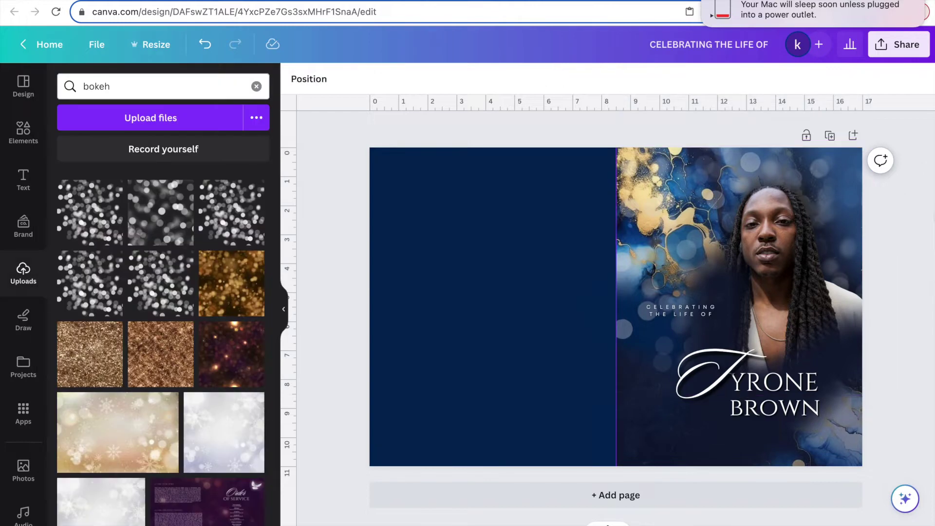
- Duplicate the cover portrait, mirror the copy horizontally, and shrink and reposition it
{"action": "left_click", "coordinate": [778, 222]}
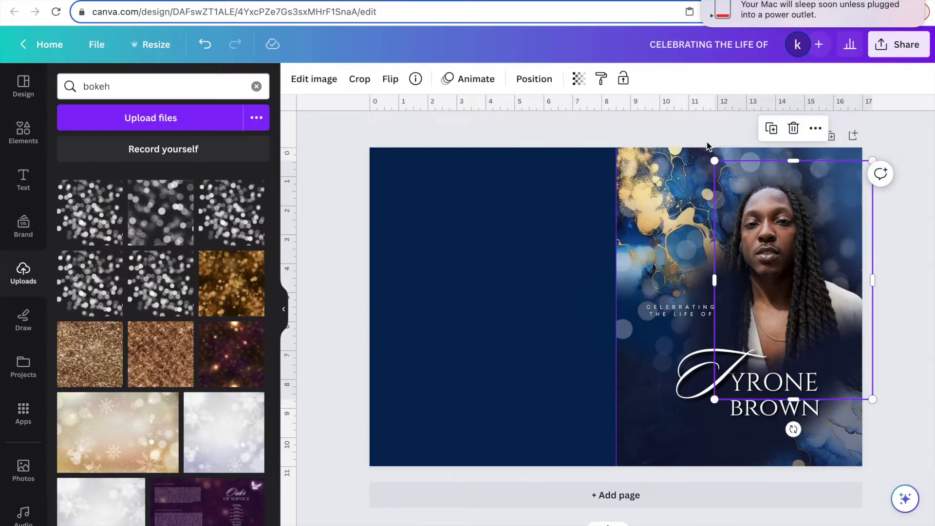
{"action": "left_click", "coordinate": [769, 131]}
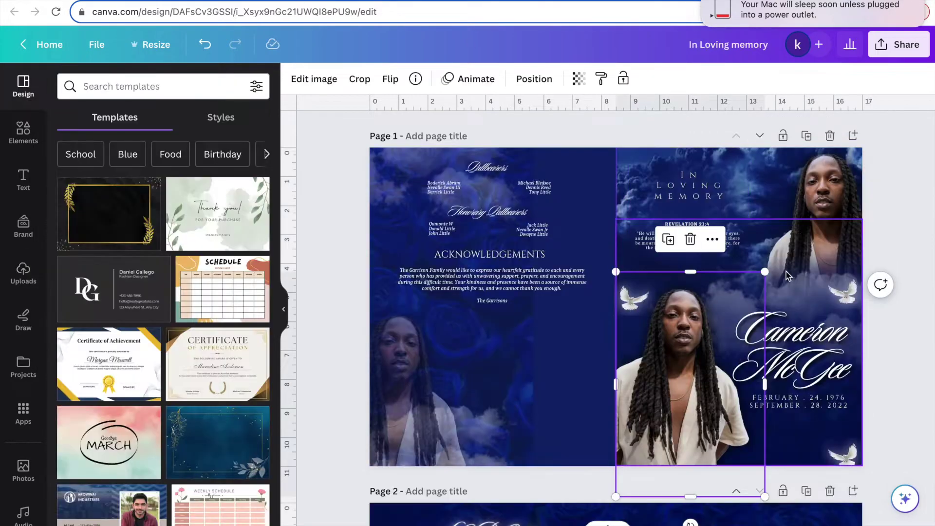
{"action": "right_click", "coordinate": [660, 175]}
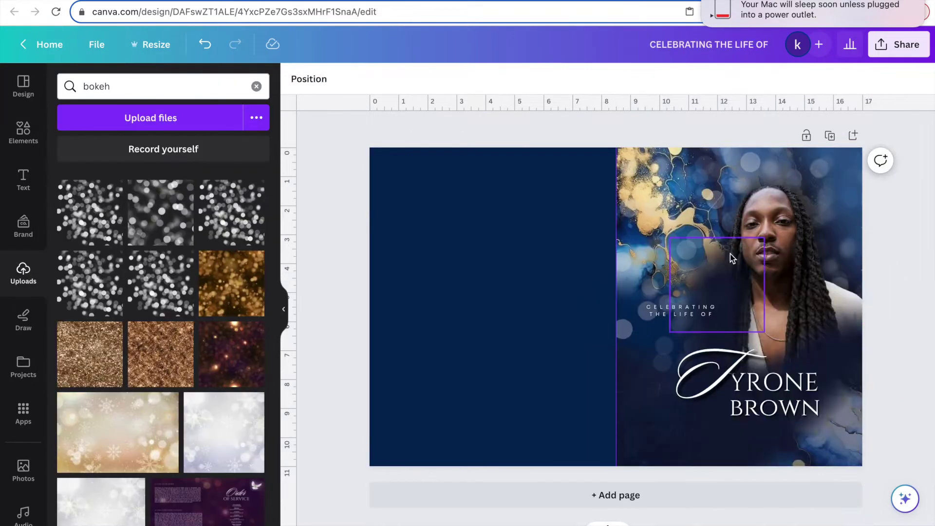
{"action": "mouse_move", "coordinate": [731, 258]}
{"action": "left_mouse_down"}
{"action": "mouse_move", "coordinate": [690, 391]}
{"action": "mouse_move", "coordinate": [722, 242]}
{"action": "left_mouse_up"}
{"action": "left_click", "coordinate": [390, 79]}
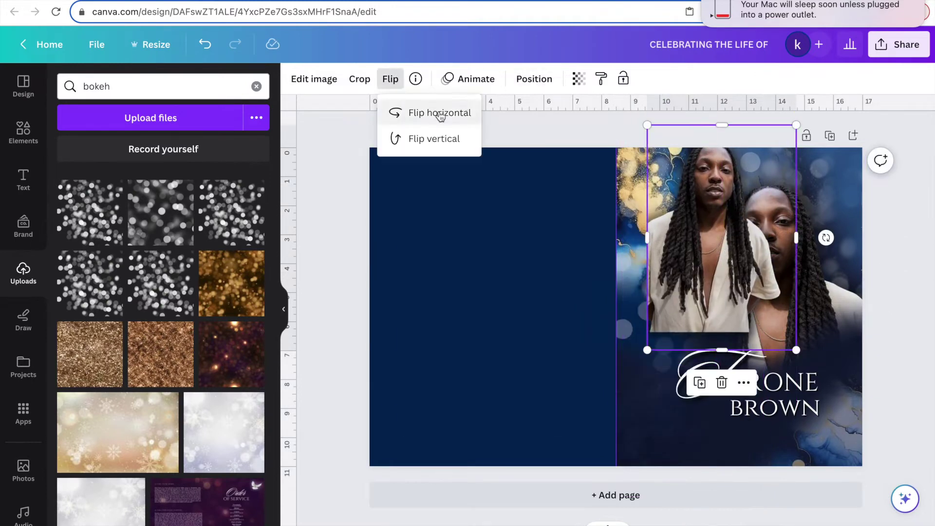
{"action": "left_click", "coordinate": [428, 113]}
{"action": "left_click_drag", "start_coordinate": [635, 140], "coordinate": [656, 167]}
{"action": "left_click_drag", "start_coordinate": [706, 253], "coordinate": [684, 226]}
- Put the portrait copy behind the main portrait in Layers, undoing a trial tilt
{"action": "right_click", "coordinate": [733, 219]}
{"action": "mouse_move", "coordinate": [772, 330]}
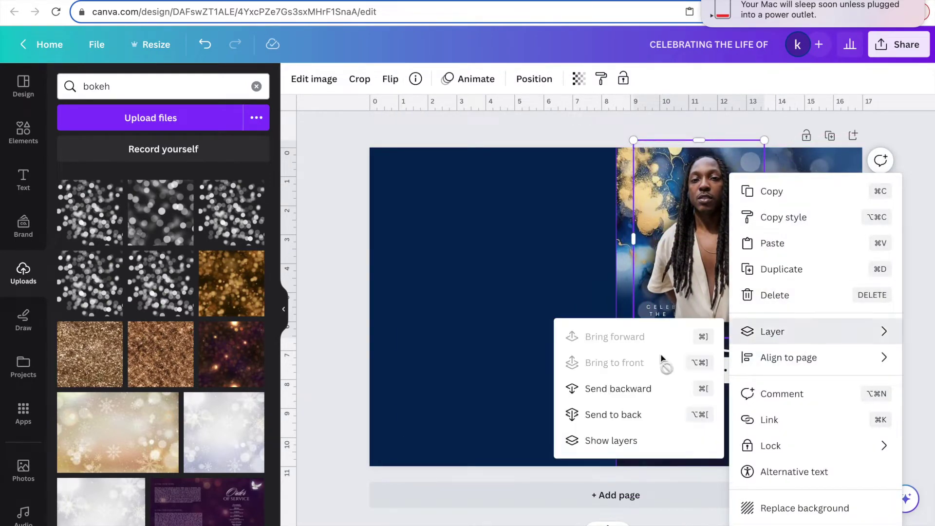
{"action": "left_click", "coordinate": [609, 440]}
{"action": "left_click_drag", "start_coordinate": [160, 304], "coordinate": [180, 414]}
{"action": "mouse_move", "coordinate": [794, 239]}
{"action": "left_mouse_down"}
{"action": "mouse_move", "coordinate": [772, 229]}
{"action": "mouse_move", "coordinate": [793, 214]}
{"action": "mouse_move", "coordinate": [810, 246]}
{"action": "left_mouse_up"}
{"action": "key", "text": "ctrl+z"}
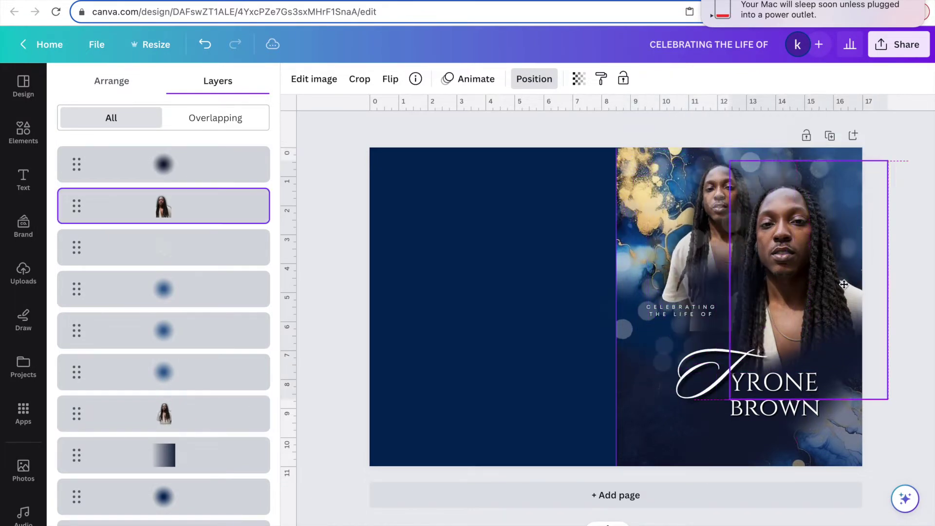
{"action": "key", "text": "ctrl+z"}
- Move the main portrait down the right page, undoing a flip change
{"action": "left_click", "coordinate": [712, 205]}
{"action": "left_click_drag", "start_coordinate": [708, 227], "coordinate": [707, 296]}
{"action": "left_click", "coordinate": [695, 246]}
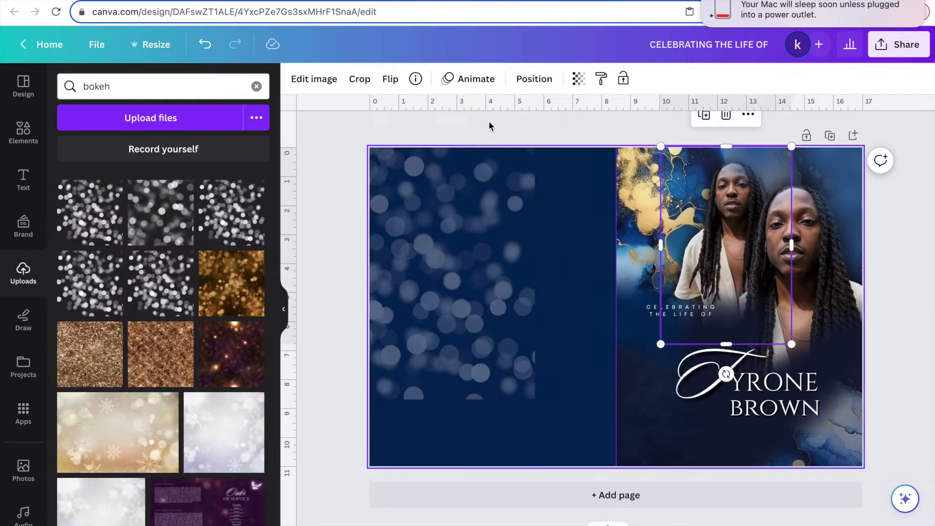
{"action": "left_click", "coordinate": [390, 79]}
{"action": "key", "text": "ctrl+z"}
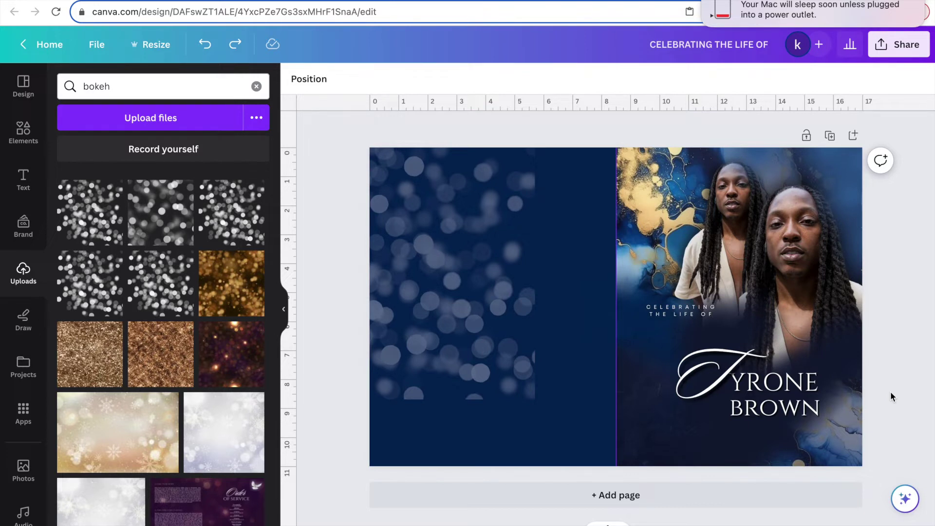
- Shift YRONE slightly right and narrow the bokeh image on the left page
{"action": "left_click_drag", "start_coordinate": [789, 384], "coordinate": [805, 385]}
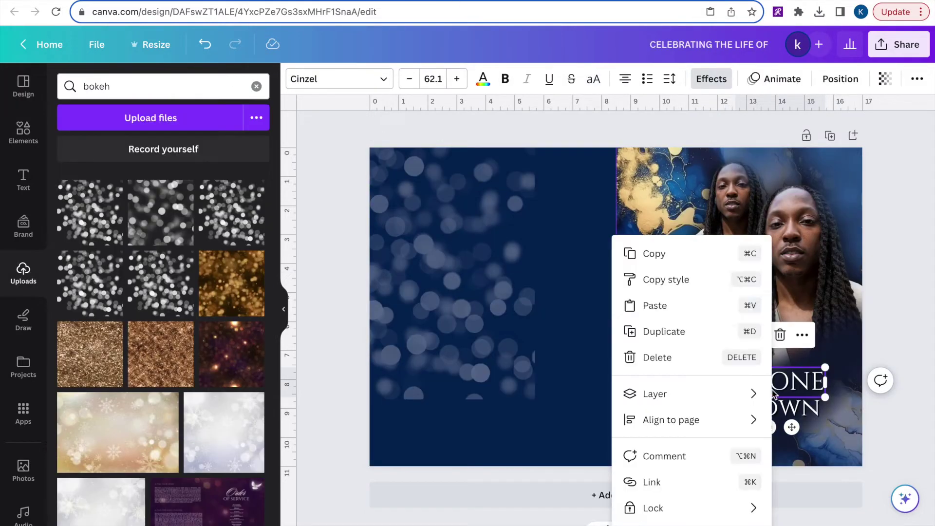
{"action": "key", "text": "Escape"}
{"action": "left_click", "coordinate": [538, 272]}
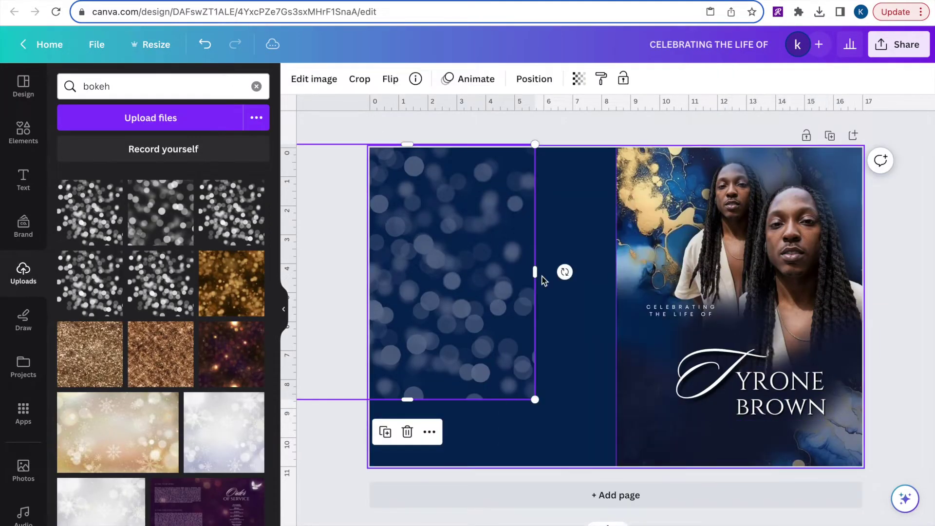
{"action": "left_click_drag", "start_coordinate": [539, 273], "coordinate": [495, 300]}
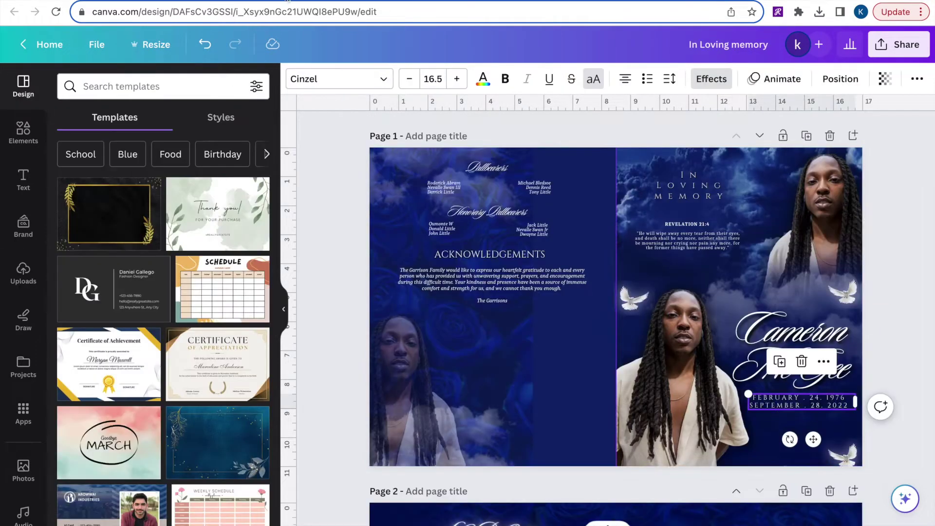
{"action": "right_click", "coordinate": [695, 253]}
{"action": "key", "text": "Escape"}
- Bring the date text over from the other funeral design and place it just beneath BROWN
{"action": "left_click", "coordinate": [394, 4]}
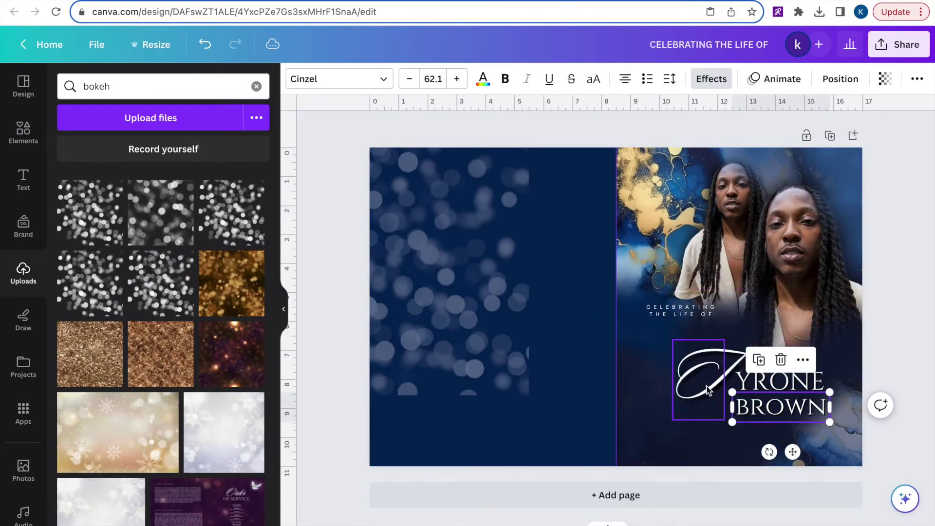
{"action": "double_click", "coordinate": [781, 405]}
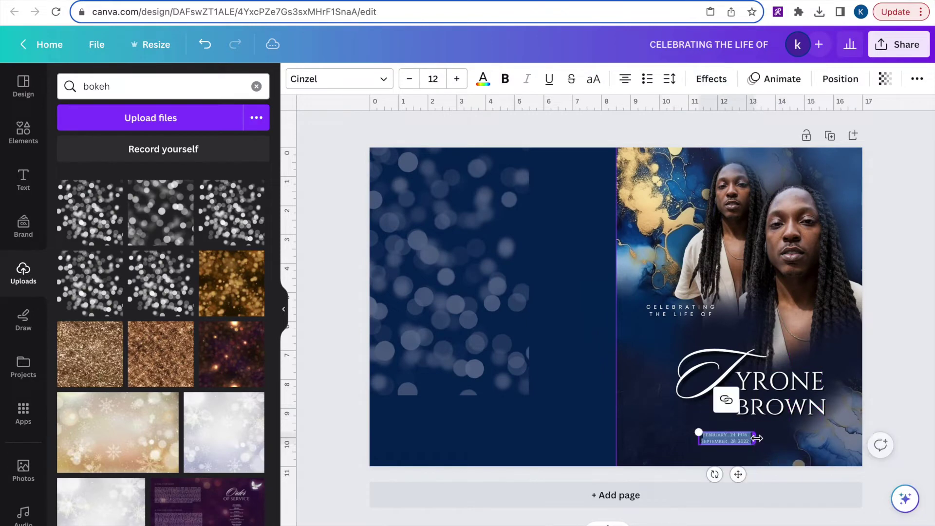
{"action": "left_click", "coordinate": [756, 439]}
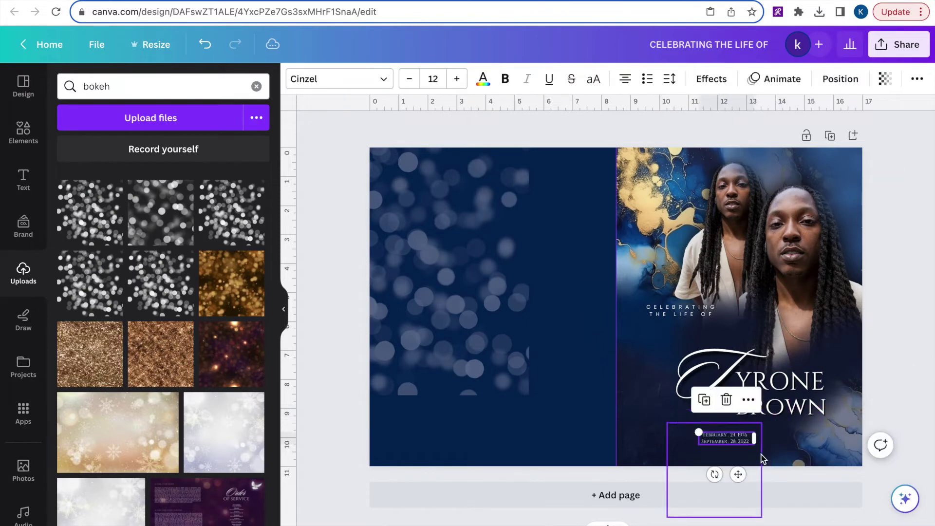
{"action": "left_click_drag", "start_coordinate": [762, 472], "coordinate": [799, 460]}
{"action": "left_click", "coordinate": [701, 375]}
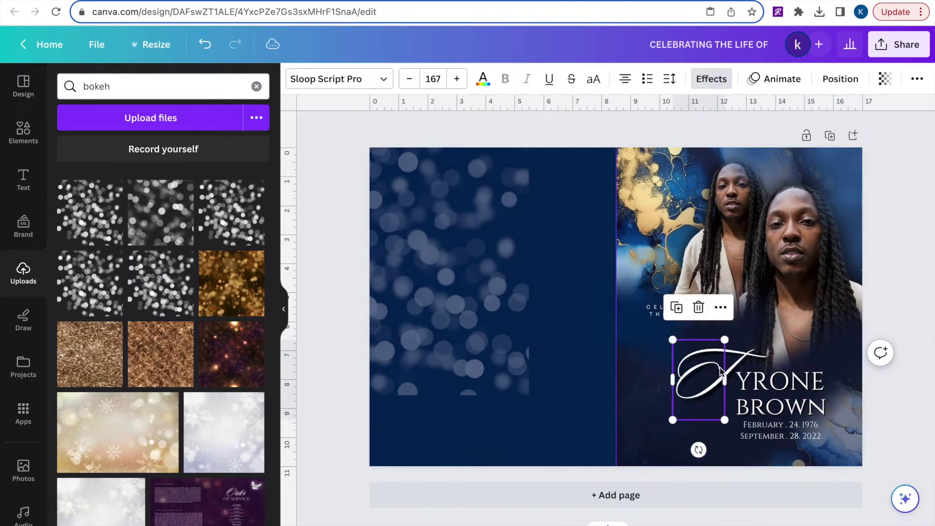
{"action": "left_click_drag", "start_coordinate": [701, 375], "coordinate": [705, 375]}
{"action": "left_click", "coordinate": [730, 243]}
- Search the Elements library for 'gold glitter'
{"action": "left_click", "coordinate": [24, 132]}
{"action": "left_click", "coordinate": [175, 86]}
{"action": "type", "text": "gold glitter"}
{"action": "key", "text": "Return"}
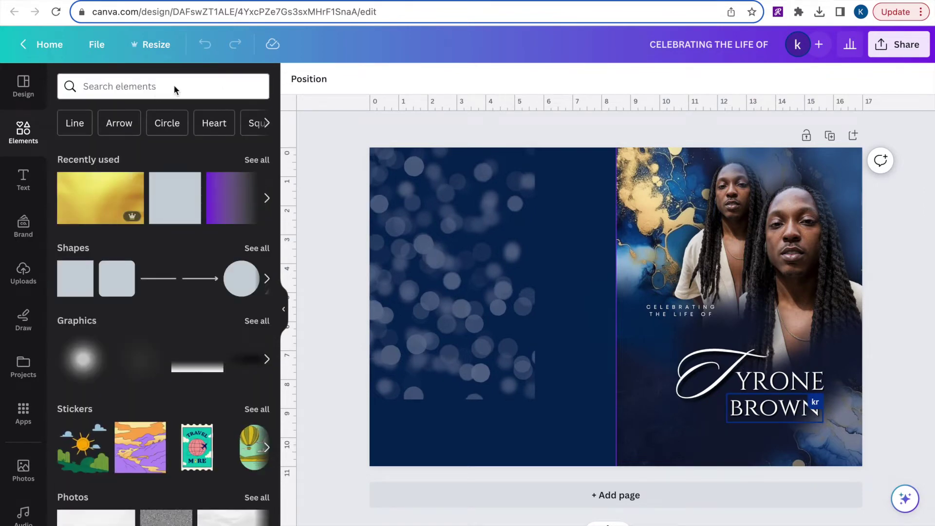
- Search Elements for 'gold glitter', limited to free graphics
{"action": "left_click", "coordinate": [174, 85]}
{"action": "type", "text": "gold glitter"}
{"action": "key", "text": "Return"}
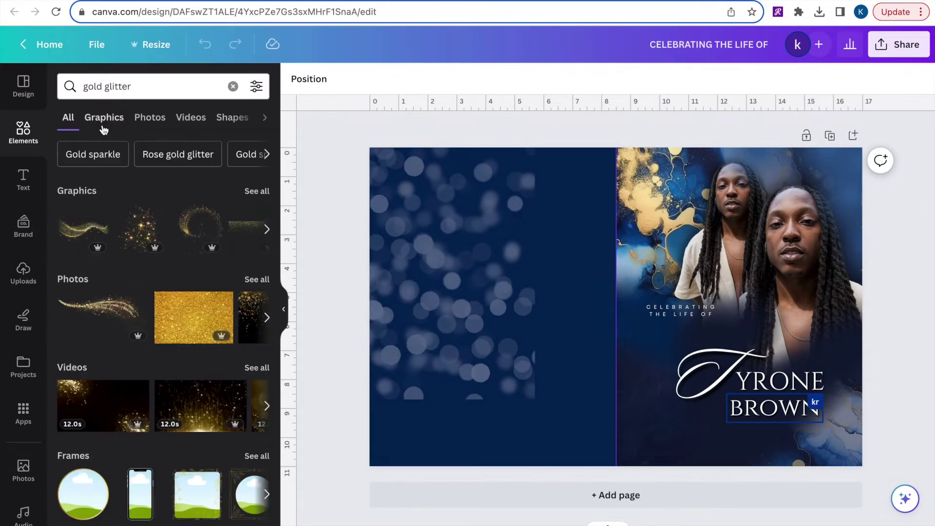
{"action": "left_click", "coordinate": [104, 118]}
{"action": "left_click", "coordinate": [256, 86]}
{"action": "scroll", "coordinate": [161, 292], "scroll_direction": "down", "scroll_amount": 3}
{"action": "left_click", "coordinate": [75, 378]}
{"action": "left_click", "coordinate": [256, 86]}
- Add the gold glitter frame and fit it to the cover from the fold to the top-right corner
{"action": "left_click", "coordinate": [184, 250]}
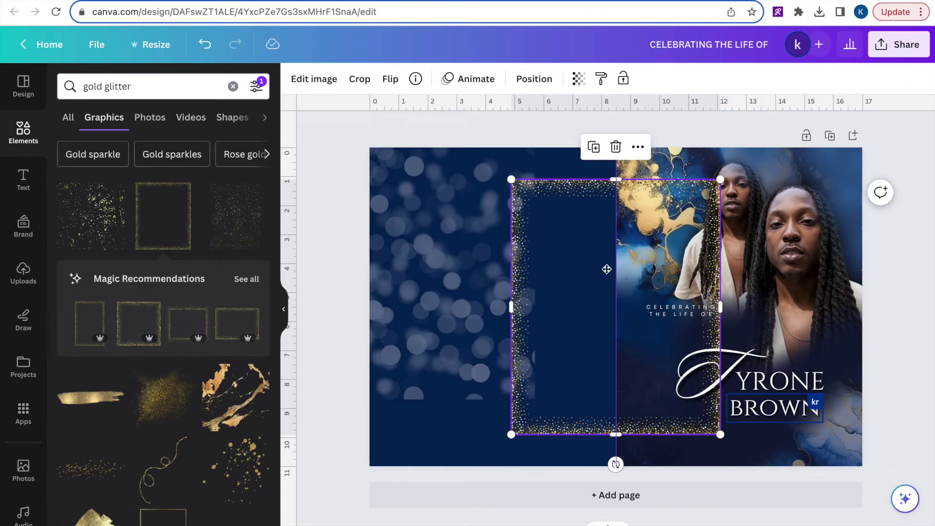
{"action": "left_click_drag", "start_coordinate": [569, 292], "coordinate": [702, 265]}
{"action": "left_click_drag", "start_coordinate": [643, 412], "coordinate": [611, 455]}
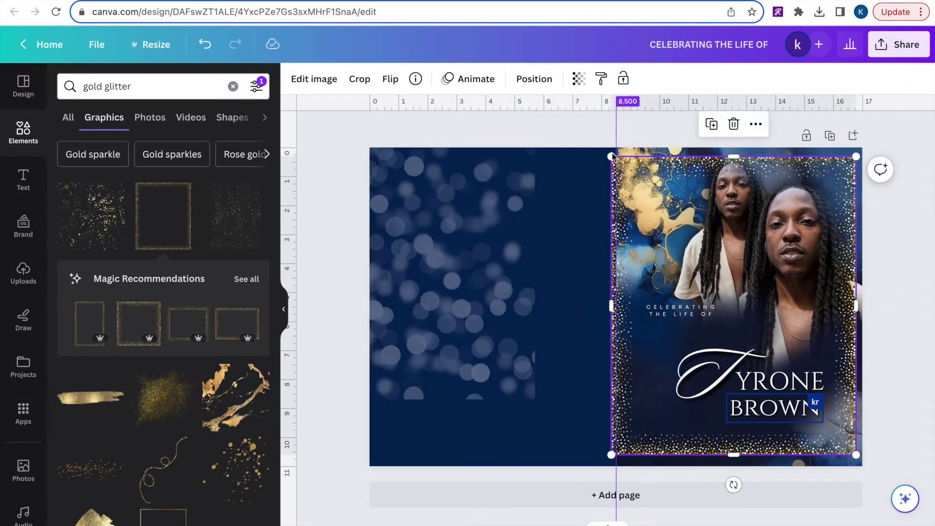
{"action": "left_click_drag", "start_coordinate": [611, 227], "coordinate": [651, 227]}
{"action": "left_click_drag", "start_coordinate": [857, 156], "coordinate": [861, 147]}
- Move the glitter frame beneath the portraits in Layers and stretch it to the bottom-left corner
{"action": "right_click", "coordinate": [861, 149]}
{"action": "mouse_move", "coordinate": [725, 305]}
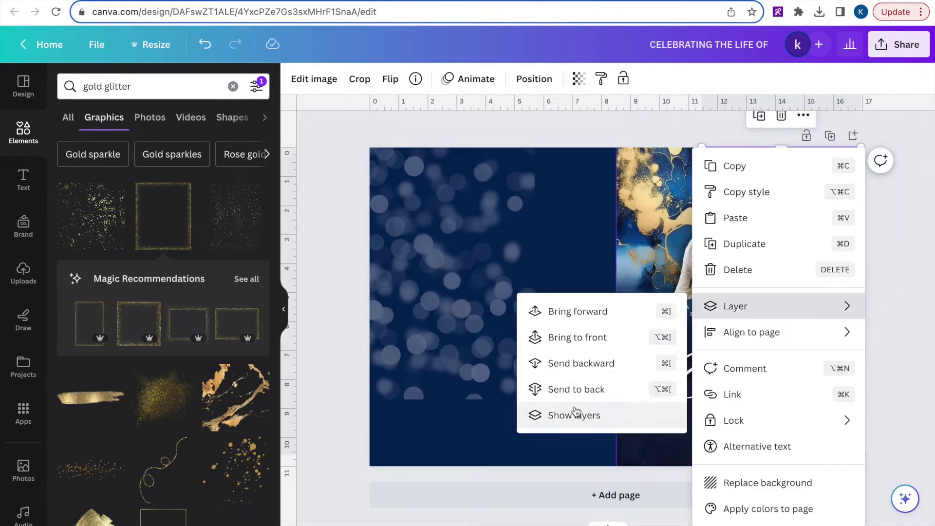
{"action": "left_click", "coordinate": [570, 415]}
{"action": "scroll", "coordinate": [163, 341], "scroll_direction": "down", "scroll_amount": 5}
{"action": "left_click_drag", "start_coordinate": [117, 443], "coordinate": [116, 493]}
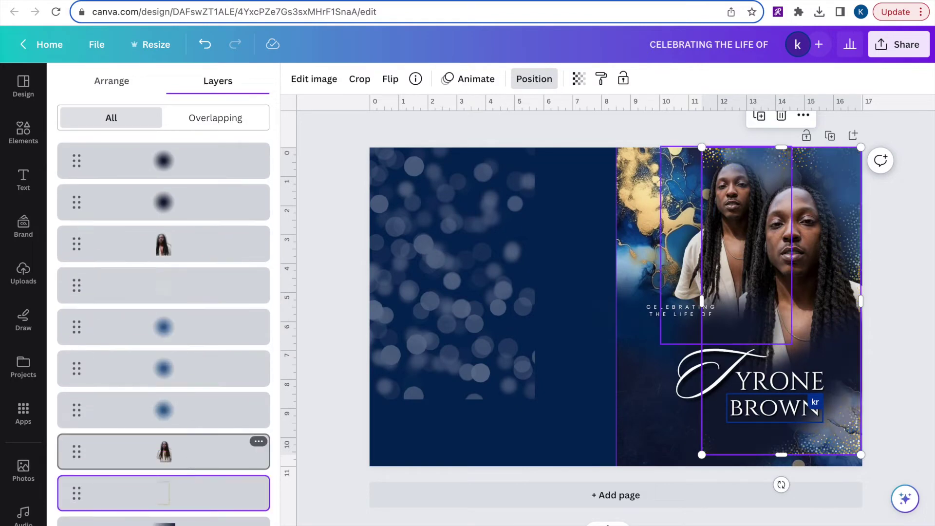
{"action": "left_click_drag", "start_coordinate": [701, 455], "coordinate": [695, 468]}
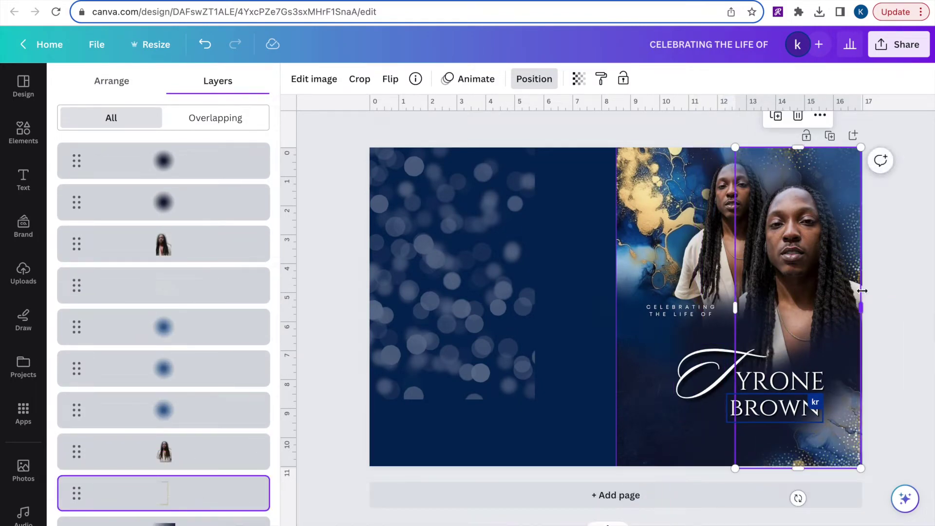
- Add a gold glitter graphic over the cover's lower area
{"action": "left_click", "coordinate": [915, 190]}
{"action": "left_click", "coordinate": [185, 397]}
{"action": "left_click_drag", "start_coordinate": [616, 256], "coordinate": [596, 414]}
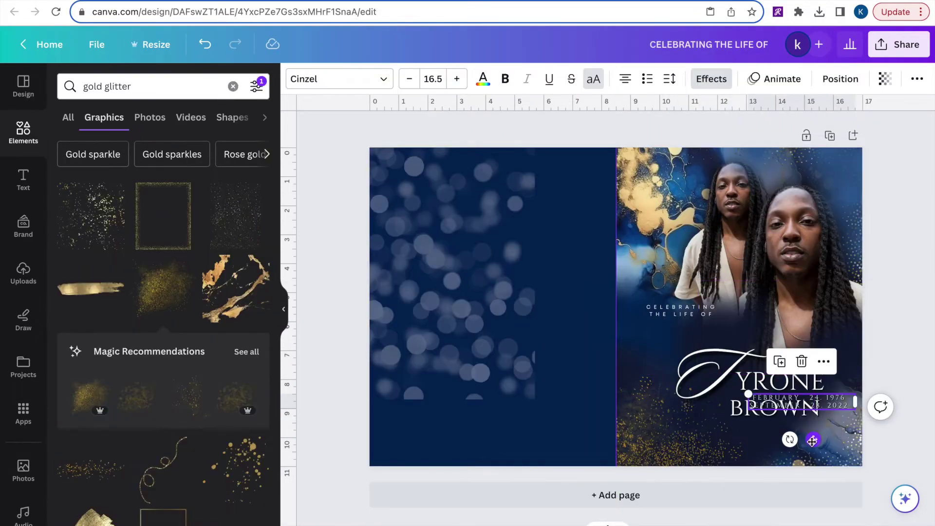
{"action": "key", "text": "Escape"}
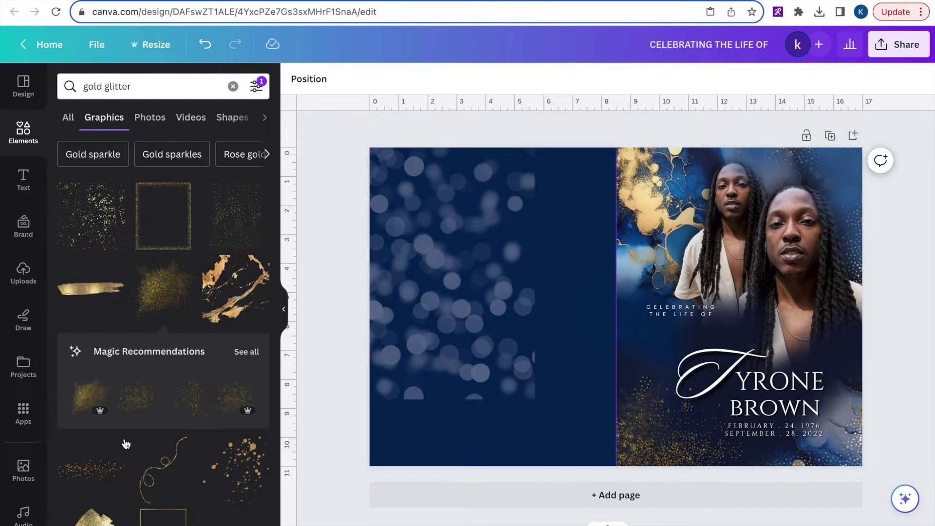
- Shrink the script T and nudge YRONE up beside it in the name block
{"action": "left_click", "coordinate": [724, 369]}
{"action": "left_click_drag", "start_coordinate": [734, 293], "coordinate": [727, 345]}
{"action": "left_click", "coordinate": [779, 383]}
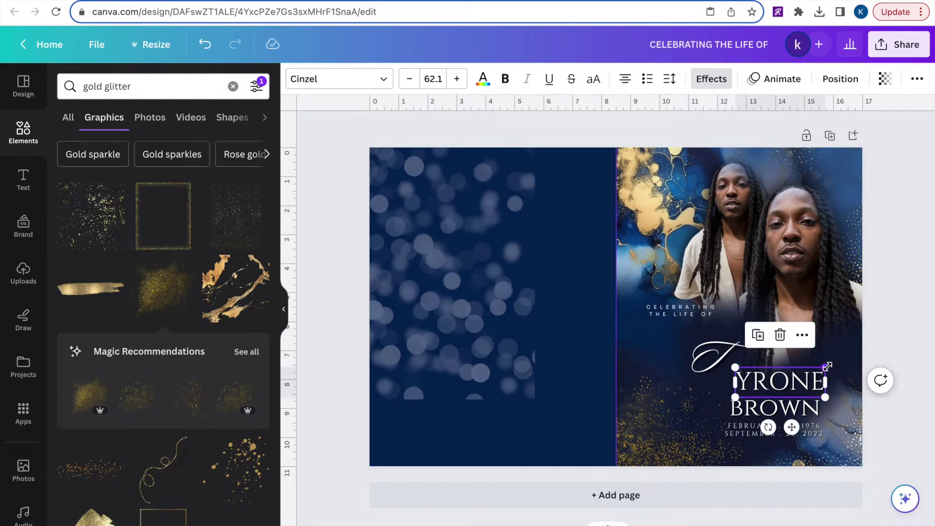
{"action": "left_click_drag", "start_coordinate": [783, 361], "coordinate": [785, 358]}
{"action": "left_click", "coordinate": [705, 361]}
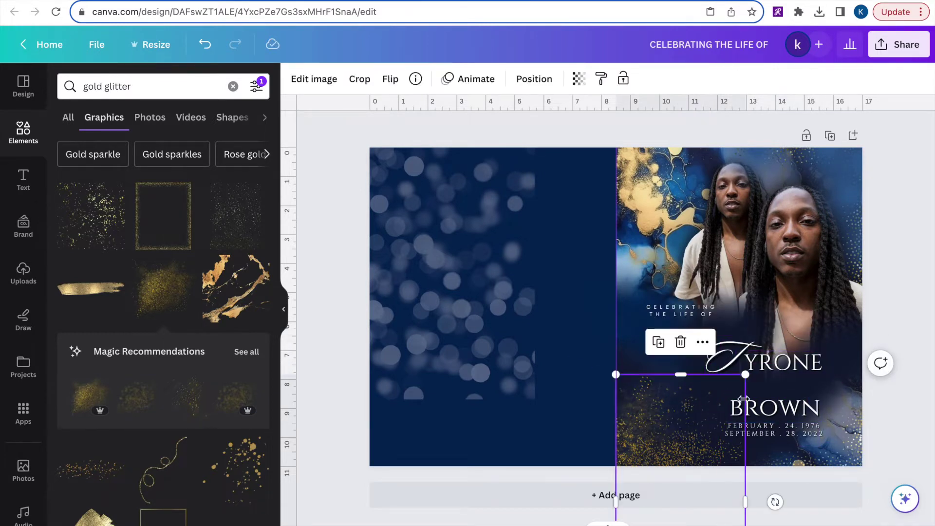
{"action": "left_click", "coordinate": [779, 409]}
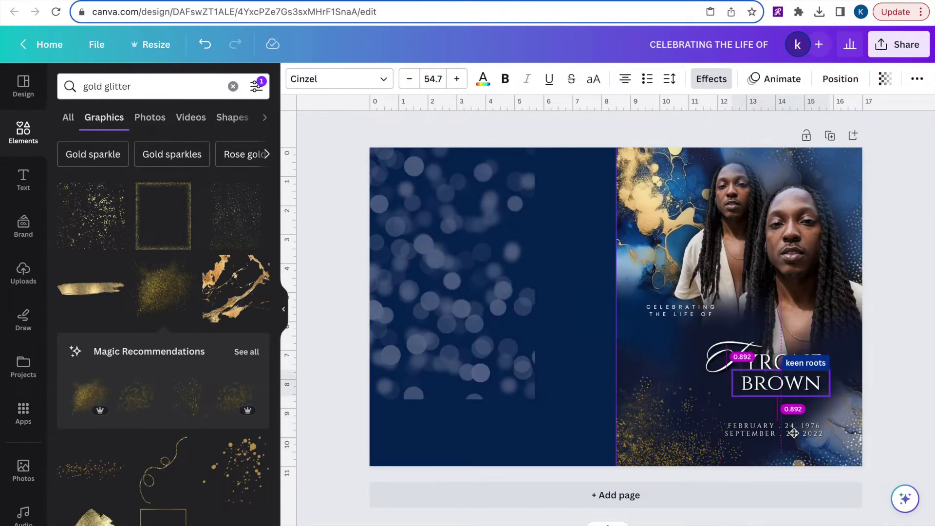
{"action": "left_click", "coordinate": [681, 311]}
{"action": "left_click", "coordinate": [383, 79]}
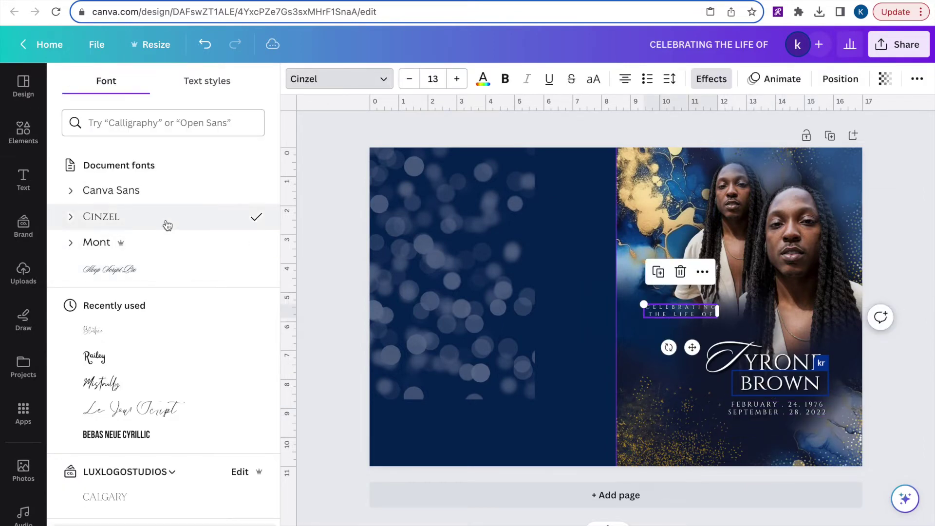
- Move the dark image box and send it back behind the CELEBRATING THE LIFE OF heading
{"action": "left_click", "coordinate": [876, 207]}
{"action": "left_click", "coordinate": [651, 330]}
{"action": "left_click_drag", "start_coordinate": [651, 330], "coordinate": [699, 330]}
{"action": "left_click", "coordinate": [690, 234]}
{"action": "left_click", "coordinate": [599, 446]}
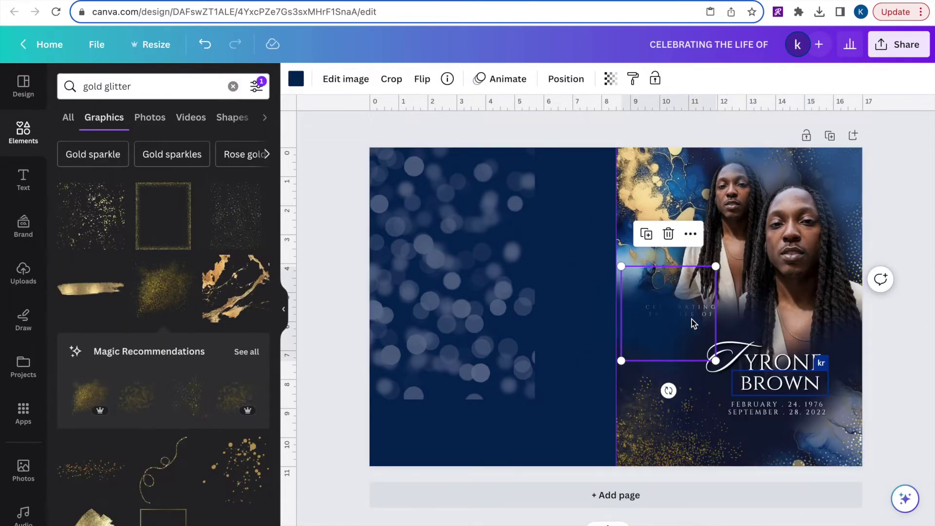
{"action": "left_click", "coordinate": [692, 319]}
{"action": "left_click", "coordinate": [701, 271]}
{"action": "left_click", "coordinate": [627, 446]}
{"action": "left_click", "coordinate": [908, 298]}
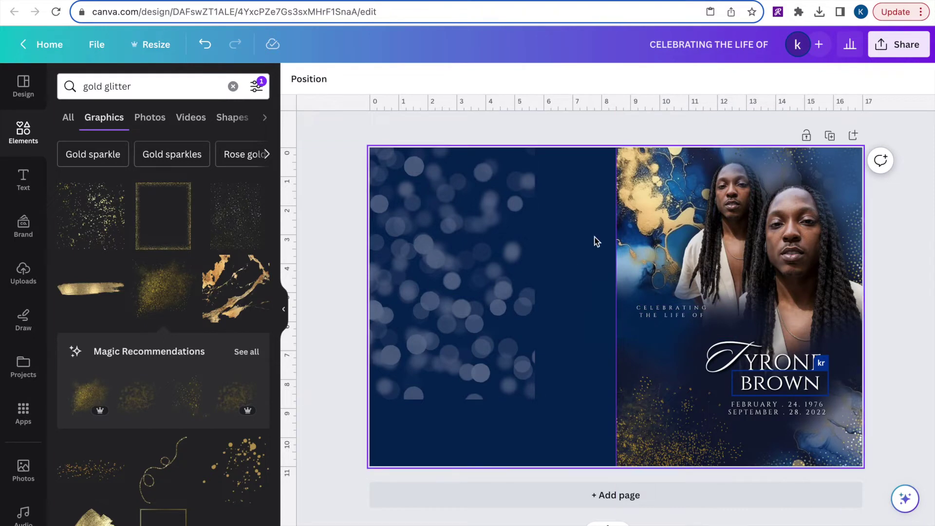
- Paste the dove image beside the dates and mirror it horizontally
{"action": "right_click", "coordinate": [720, 164]}
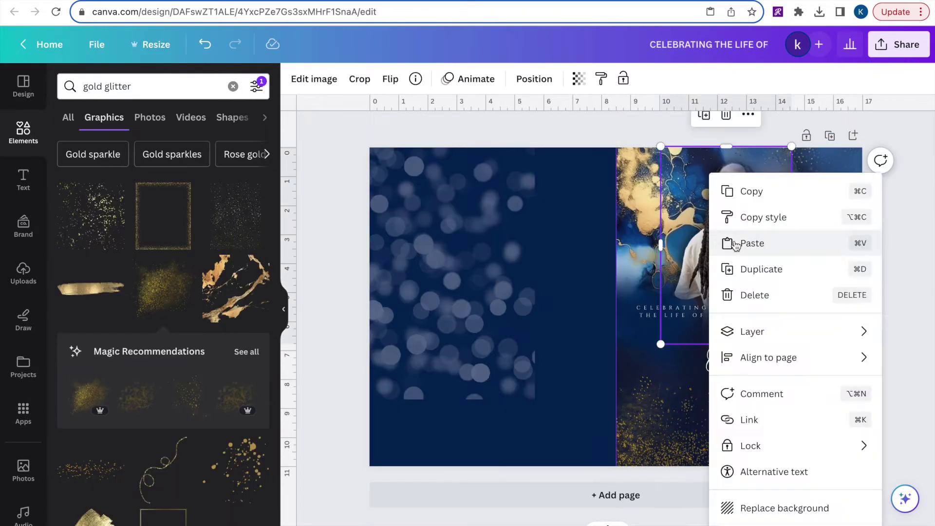
{"action": "left_click", "coordinate": [753, 242]}
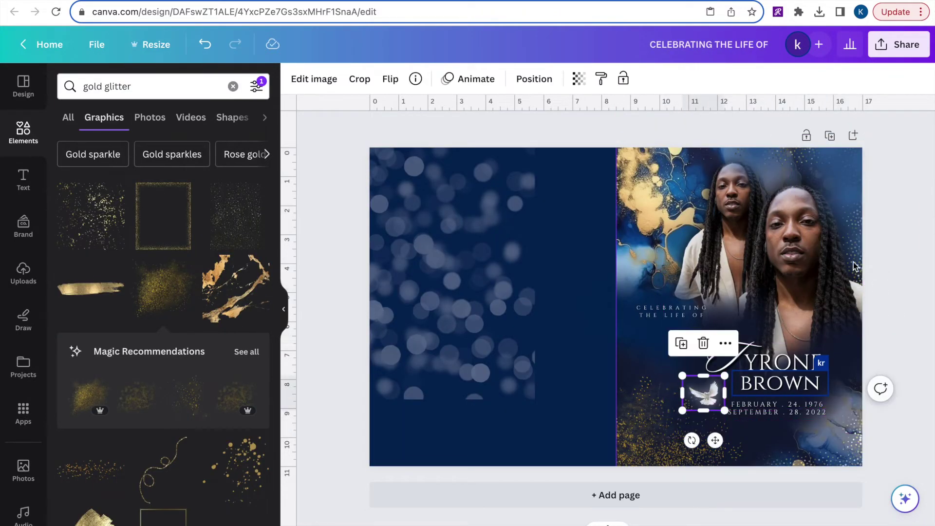
{"action": "left_click_drag", "start_coordinate": [643, 295], "coordinate": [606, 214]}
{"action": "left_click", "coordinate": [390, 79]}
{"action": "left_click", "coordinate": [414, 107]}
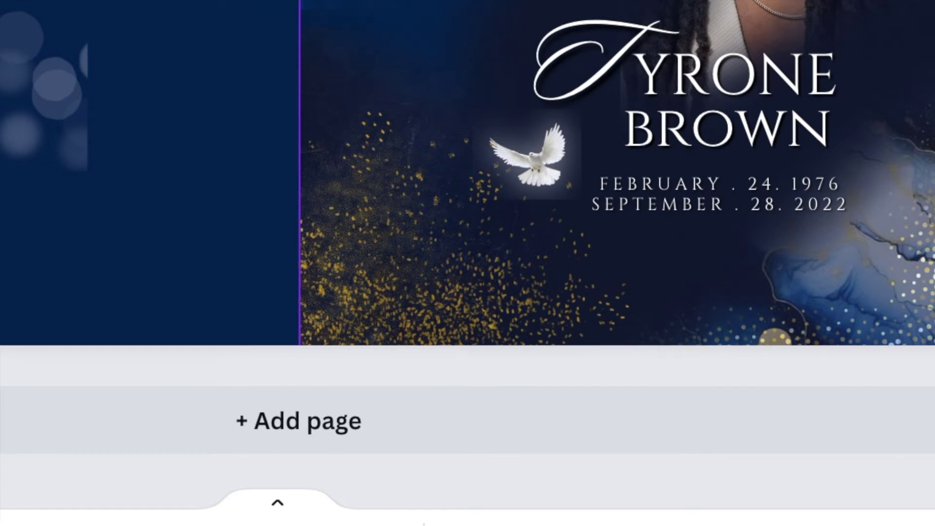
- Duplicate the dates text, type the service date and times on one line, and make it smaller
{"action": "left_click_drag", "start_coordinate": [695, 211], "coordinate": [477, 271]}
{"action": "double_click", "coordinate": [478, 271]}
{"action": "key", "text": "ctrl+a"}
{"action": "type", "text": "S"}
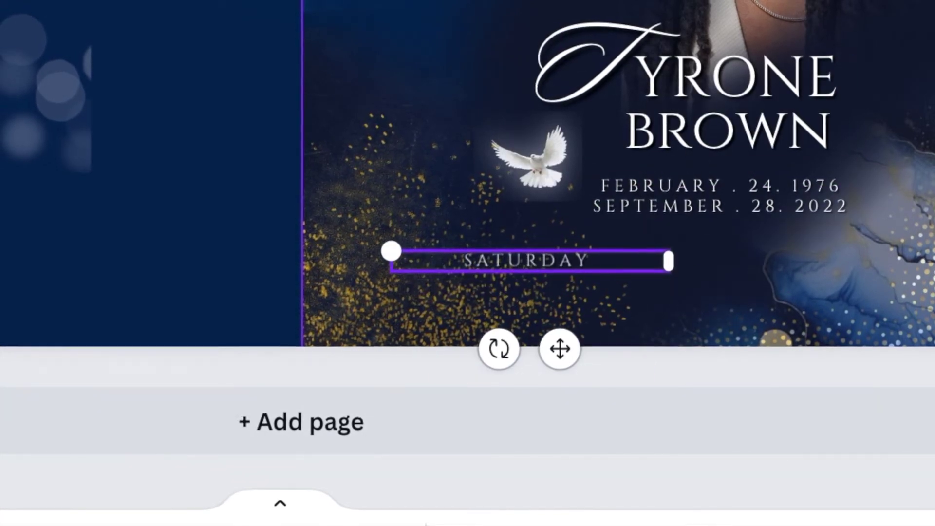
{"action": "type", "text": "18"}
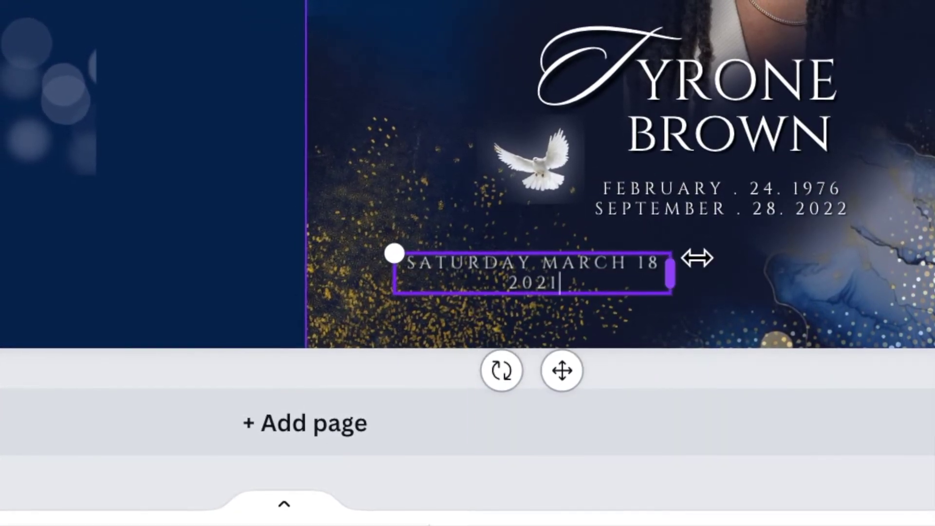
{"action": "left_click_drag", "start_coordinate": [670, 273], "coordinate": [730, 266]}
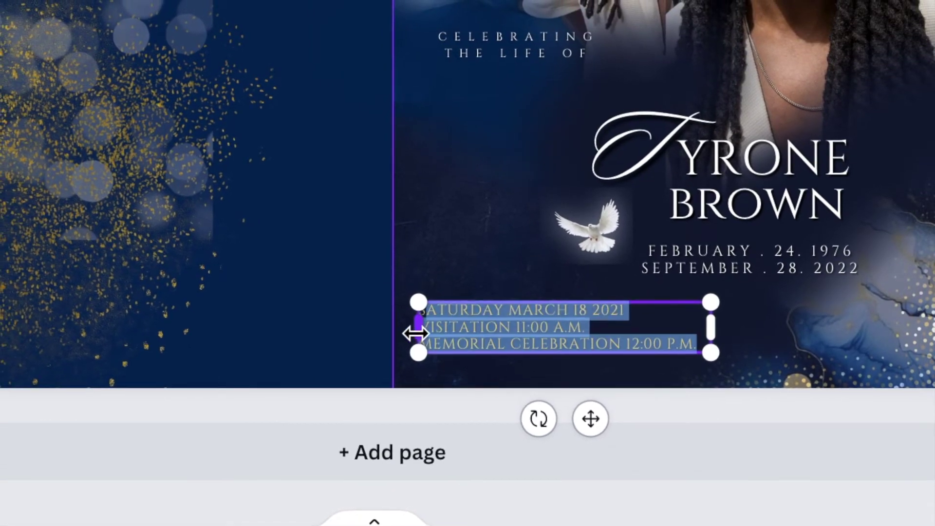
{"action": "left_click", "coordinate": [699, 371]}
{"action": "left_click", "coordinate": [706, 366]}
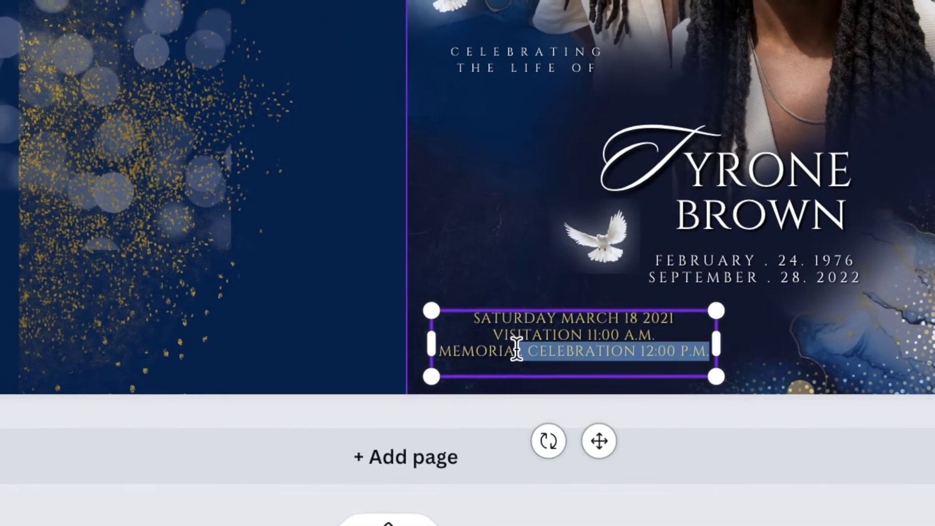
{"action": "key", "text": "Escape"}
{"action": "key", "text": "ctrl+shift+comma"}
{"action": "key", "text": "Escape"}
- Duplicate the service details box and type the funeral home's street address
{"action": "left_click", "coordinate": [529, 266]}
{"action": "double_click", "coordinate": [578, 388]}
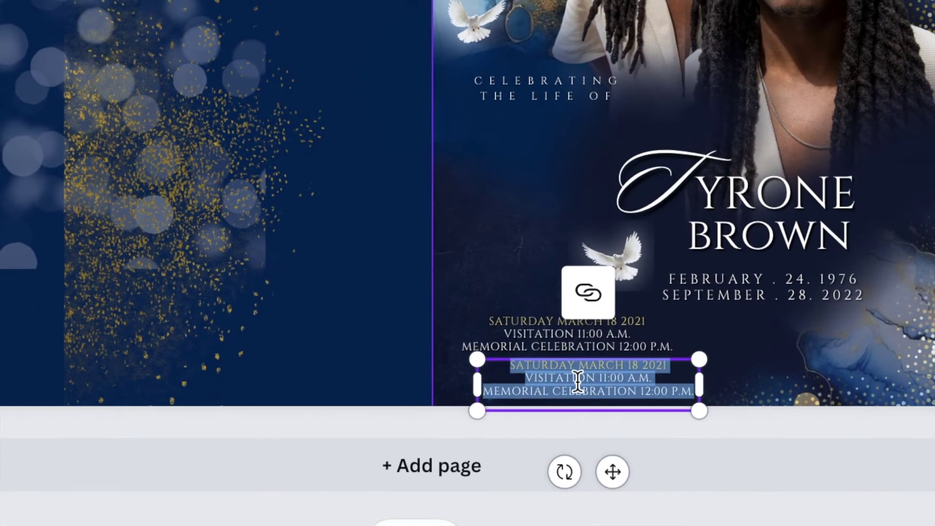
{"action": "type", "text": "SAINT BISHOP FUNERAL HOME"}
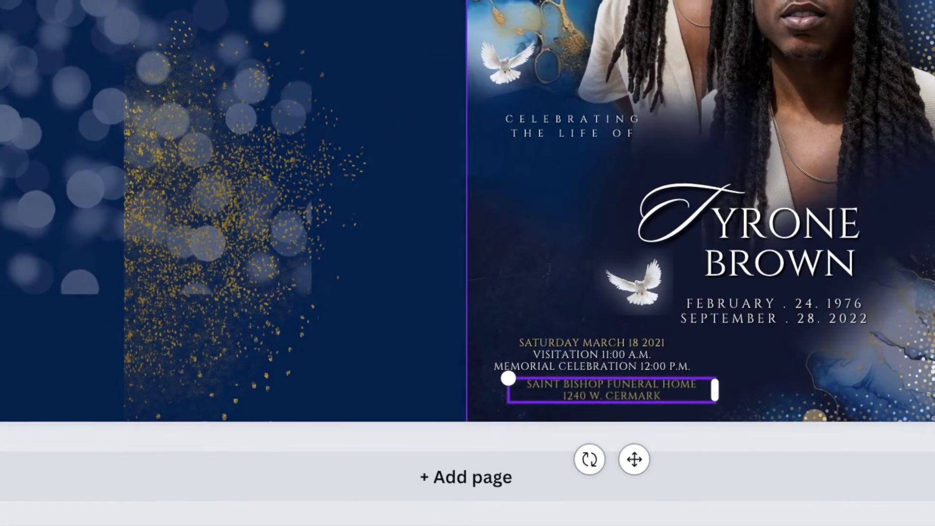
{"action": "type", "text": "RD. | NORTH IL"}
{"action": "key", "text": "Left"}
{"action": "key", "text": "Left"}
{"action": "key", "text": "Left"}
{"action": "type", "text": ","}
{"action": "key", "text": "End"}
- Finish the address with the ZIP code, widen its box, and place it under the service times
{"action": "type", "text": "60154"}
{"action": "left_click_drag", "start_coordinate": [728, 411], "coordinate": [535, 418]}
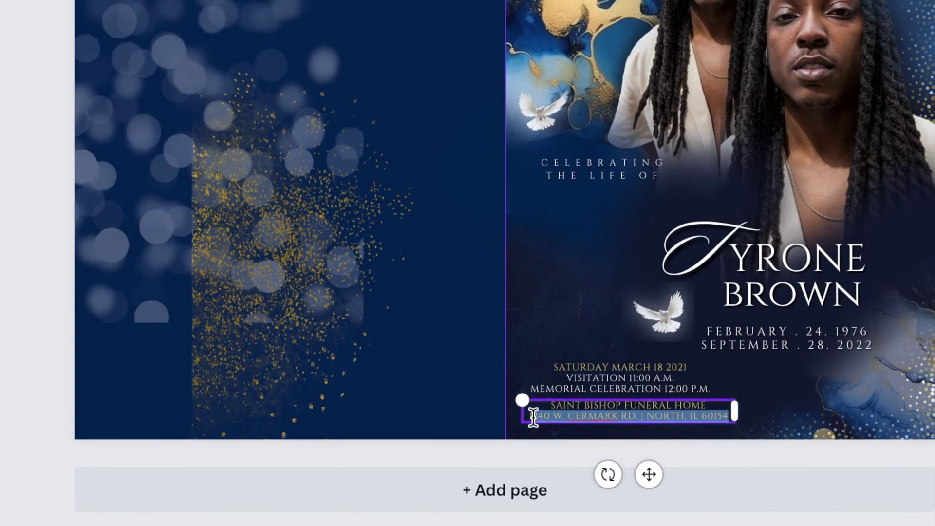
{"action": "left_click_drag", "start_coordinate": [633, 416], "coordinate": [658, 415]}
- Move the glitter onto the cover panel, narrow it, and bring it forward one layer
{"action": "left_click_drag", "start_coordinate": [309, 299], "coordinate": [581, 255]}
{"action": "left_click_drag", "start_coordinate": [478, 238], "coordinate": [519, 238]}
{"action": "right_click", "coordinate": [697, 73]}
{"action": "mouse_move", "coordinate": [760, 221]}
{"action": "left_click", "coordinate": [545, 232]}
- Send back the element covering the Celebrating heading so the heading shows again
{"action": "right_click", "coordinate": [694, 73]}
{"action": "left_click", "coordinate": [489, 407]}
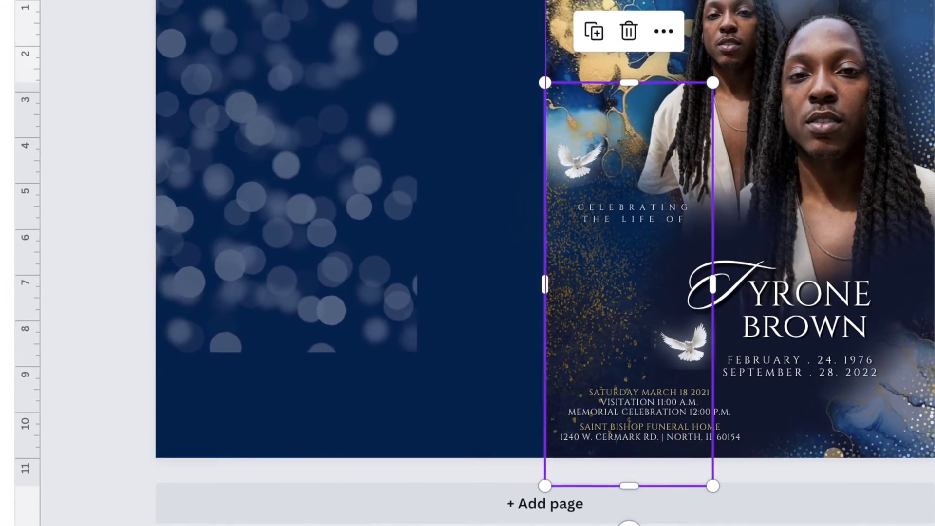
{"action": "left_click", "coordinate": [650, 214]}
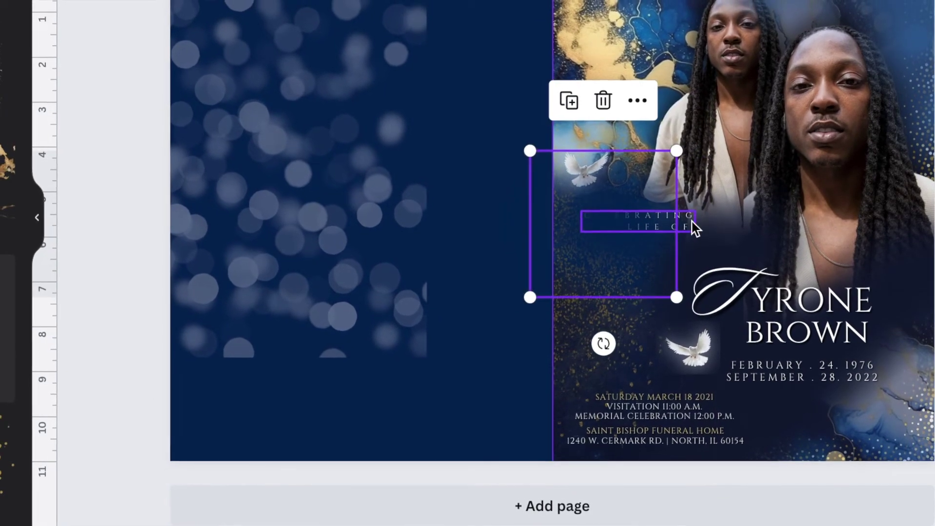
{"action": "right_click", "coordinate": [695, 227]}
{"action": "mouse_move", "coordinate": [730, 355]}
{"action": "left_click", "coordinate": [512, 478]}
- Move the bokeh image onto the upper cover photo and crop it narrower from the left
{"action": "left_click_drag", "start_coordinate": [298, 179], "coordinate": [816, 144]}
{"action": "left_click", "coordinate": [816, 144]}
{"action": "double_click", "coordinate": [761, 361]}
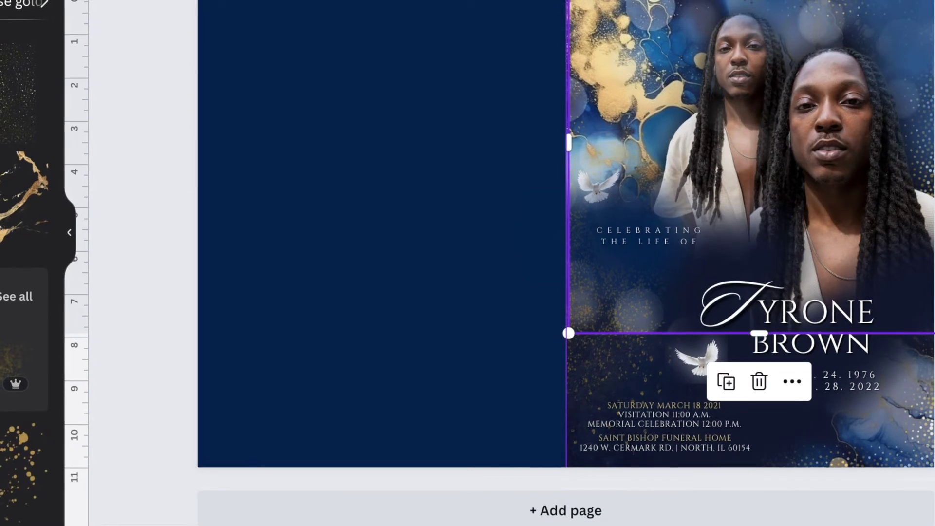
{"action": "left_click_drag", "start_coordinate": [575, 151], "coordinate": [789, 160]}
{"action": "left_click", "coordinate": [368, 95]}
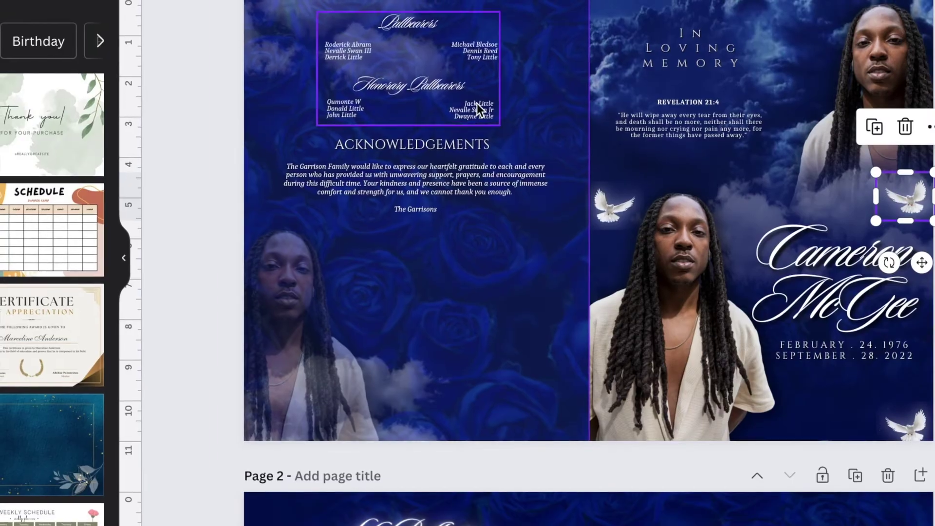
{"action": "left_click", "coordinate": [680, 170]}
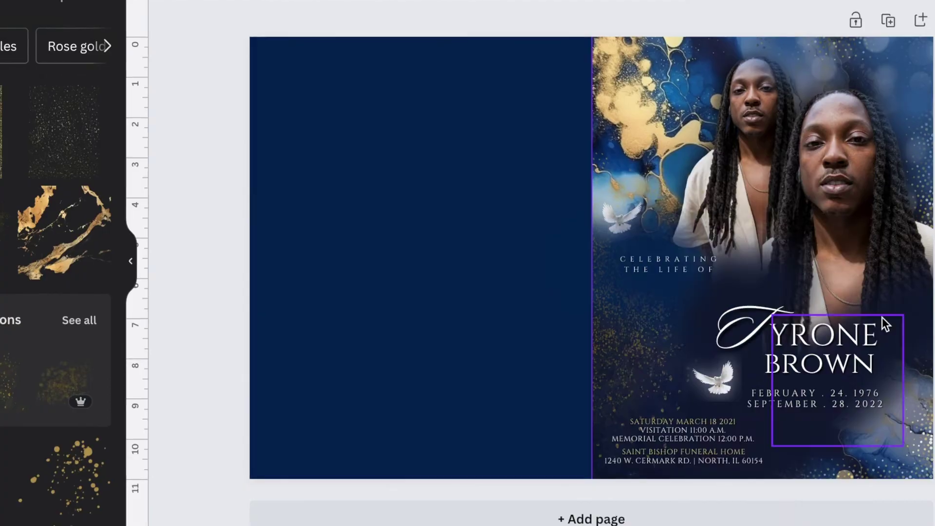
{"action": "left_click", "coordinate": [887, 323]}
{"action": "type", "text": "\"He will wipe away every tear from their eyes, and death shall be no more, neither shall there be mourning nor crying nor pain any more, for the former things have passed away.\""}
{"action": "left_click_drag", "start_coordinate": [716, 287], "coordinate": [701, 308]}
{"action": "left_click", "coordinate": [464, 241]}
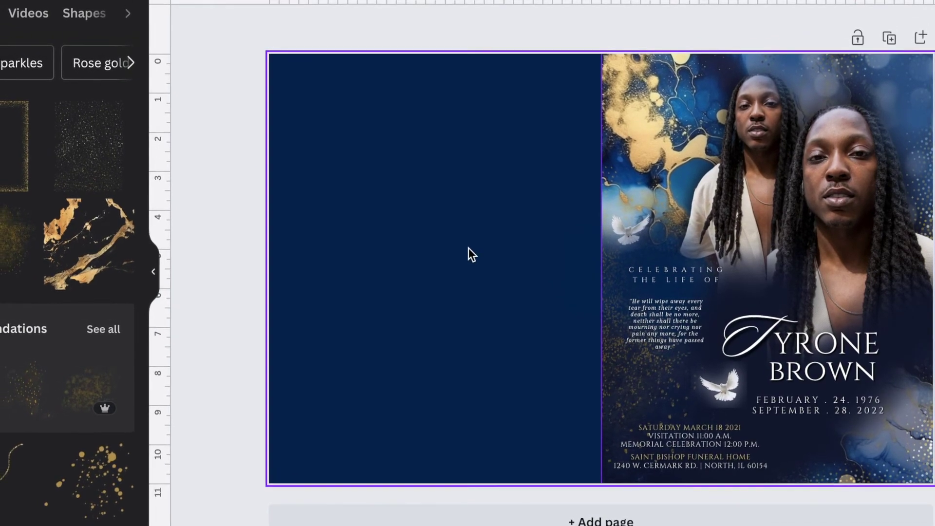
{"action": "left_click", "coordinate": [737, 337]}
{"action": "right_click", "coordinate": [737, 337]}
{"action": "mouse_move", "coordinate": [825, 396]}
{"action": "left_click", "coordinate": [813, 307]}
{"action": "left_click_drag", "start_coordinate": [737, 337], "coordinate": [391, 108]}
{"action": "left_click", "coordinate": [828, 347]}
{"action": "left_click", "coordinate": [797, 289]}
{"action": "left_click_drag", "start_coordinate": [815, 347], "coordinate": [441, 122]}
{"action": "left_click", "coordinate": [828, 379]}
{"action": "left_click_drag", "start_coordinate": [827, 380], "coordinate": [458, 146]}
- Copy the portrait onto the left page, resize it and move it toward the top-left
{"action": "left_click", "coordinate": [769, 219]}
{"action": "left_click_drag", "start_coordinate": [770, 219], "coordinate": [351, 297]}
{"action": "left_click_drag", "start_coordinate": [432, 427], "coordinate": [469, 473]}
{"action": "left_click_drag", "start_coordinate": [389, 390], "coordinate": [363, 351]}
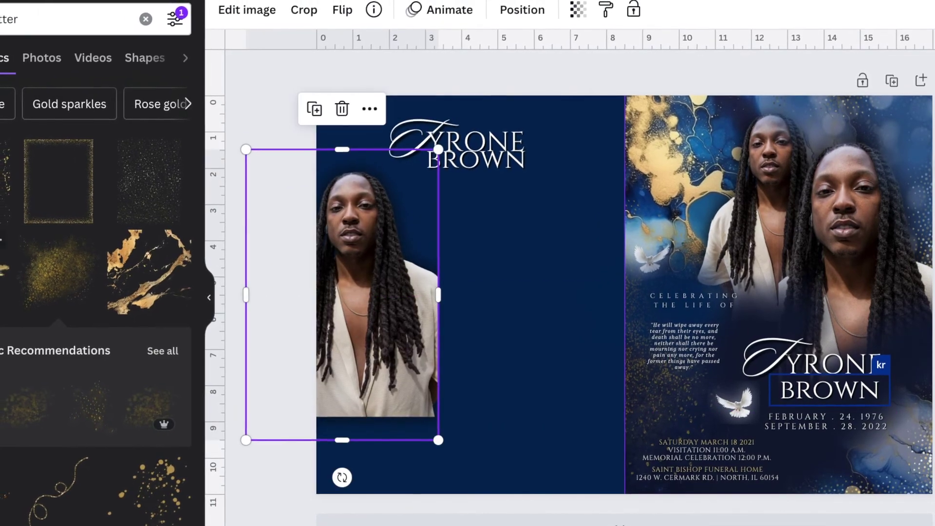
- Add the gold-blue marble and navy texture, send the texture back with transparency 57
{"action": "left_click_drag", "start_coordinate": [142, 266], "coordinate": [525, 415]}
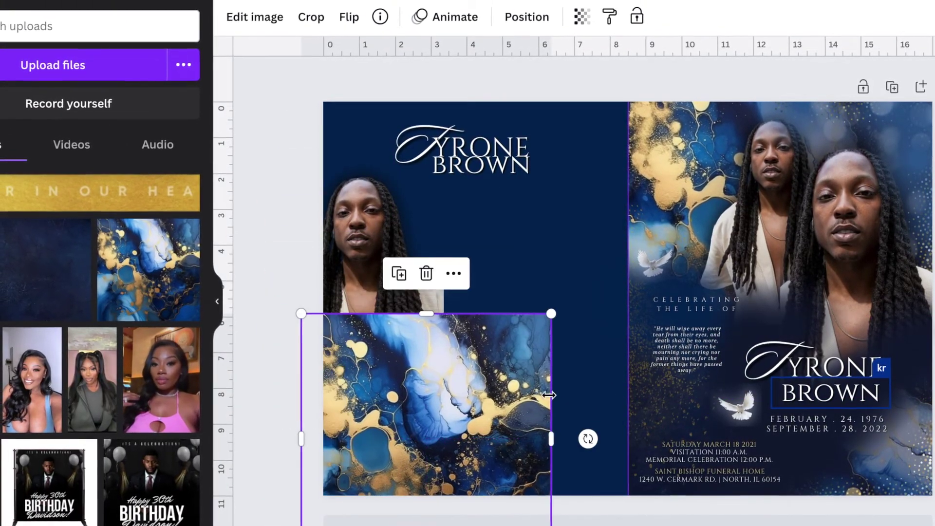
{"action": "key", "text": "super+v"}
{"action": "left_click_drag", "start_coordinate": [543, 282], "coordinate": [386, 194]}
{"action": "right_click", "coordinate": [458, 316]}
{"action": "left_click", "coordinate": [731, 399]}
{"action": "left_click_drag", "start_coordinate": [314, 322], "coordinate": [428, 292]}
{"action": "left_click", "coordinate": [586, 23]}
{"action": "left_click_drag", "start_coordinate": [586, 88], "coordinate": [521, 88]}
- Set the marble's transparency to 91, send it behind the portrait and widen it to the page edge
{"action": "left_click", "coordinate": [511, 350]}
{"action": "left_click", "coordinate": [589, 29]}
{"action": "mouse_move", "coordinate": [588, 92]}
{"action": "left_mouse_down"}
{"action": "mouse_move", "coordinate": [547, 92]}
{"action": "mouse_move", "coordinate": [578, 92]}
{"action": "left_mouse_up"}
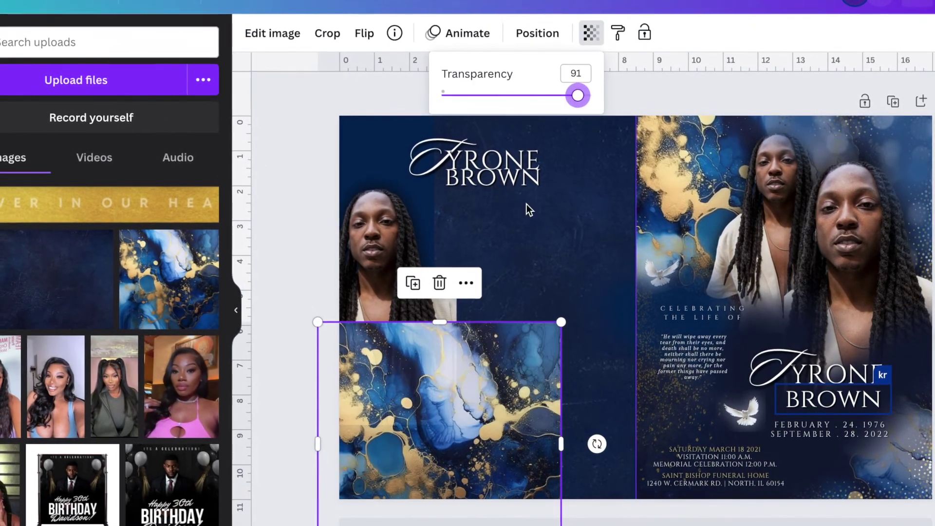
{"action": "left_click_drag", "start_coordinate": [460, 359], "coordinate": [429, 333]}
{"action": "right_click", "coordinate": [432, 336]}
{"action": "mouse_move", "coordinate": [480, 336]}
{"action": "left_click", "coordinate": [716, 436]}
{"action": "left_click_drag", "start_coordinate": [530, 317], "coordinate": [636, 317]}
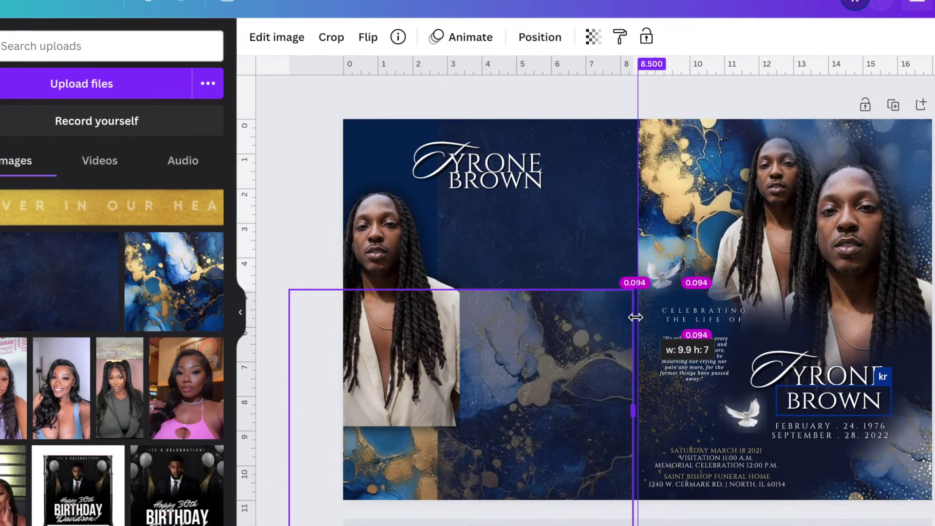
- Shorten the navy texture to uncover the marble, shift it right and duplicate it
{"action": "left_click", "coordinate": [455, 227]}
{"action": "left_click_drag", "start_coordinate": [538, 521], "coordinate": [550, 293]}
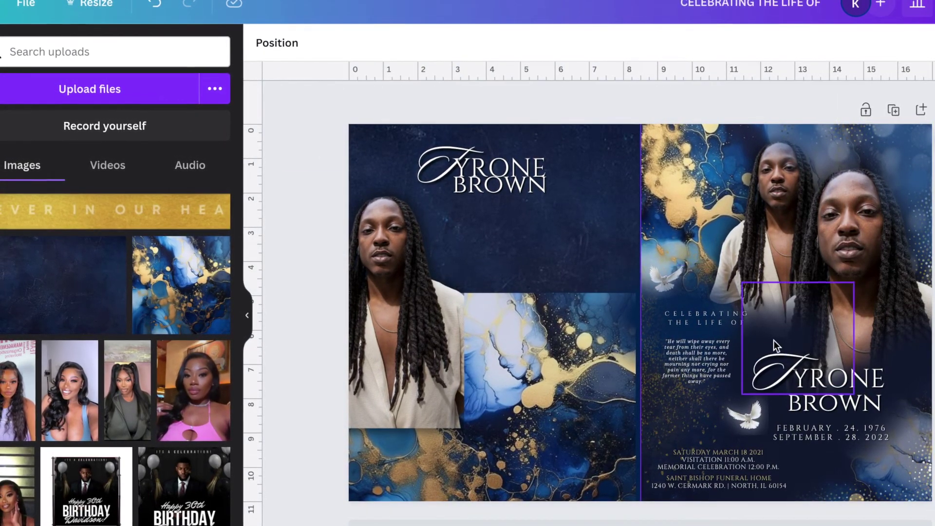
{"action": "left_click_drag", "start_coordinate": [511, 284], "coordinate": [619, 281]}
{"action": "left_click", "coordinate": [553, 196]}
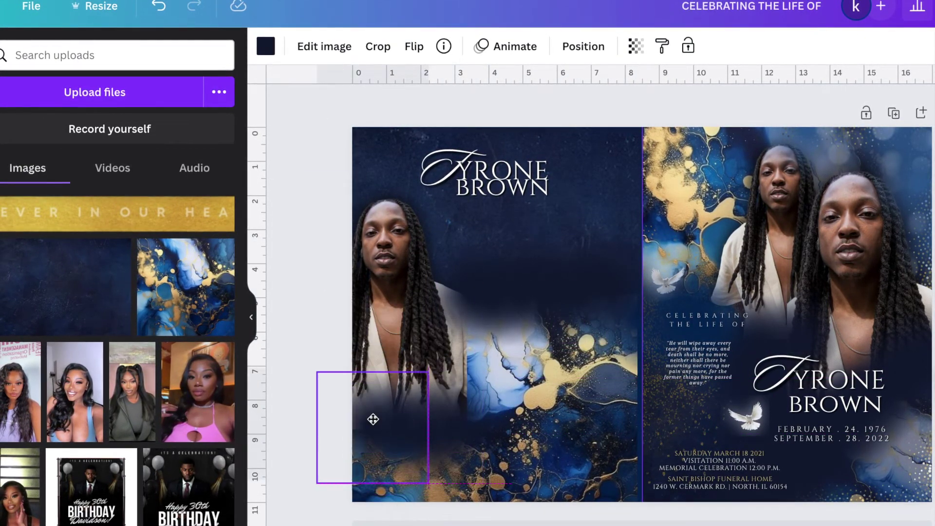
- Stretch the large image across the left page and move the smaller navy box right and down
{"action": "left_click_drag", "start_coordinate": [633, 418], "coordinate": [637, 418]}
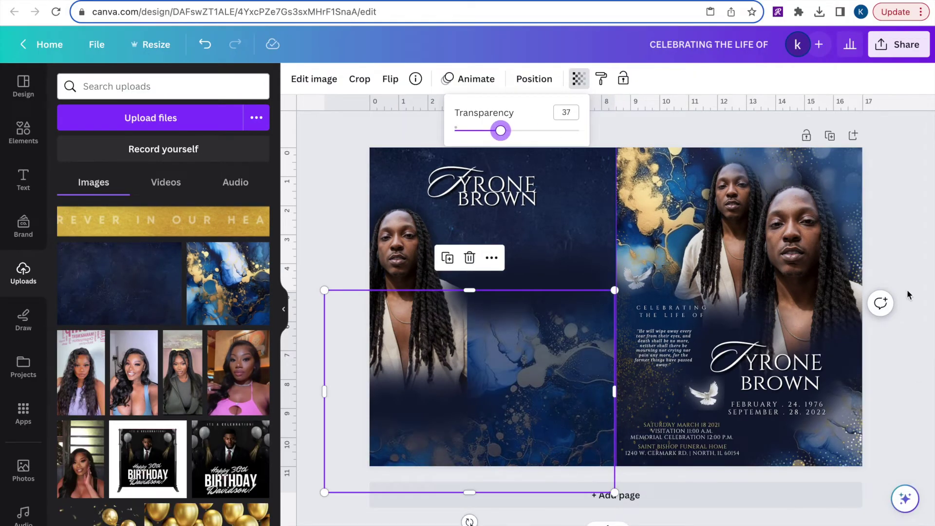
{"action": "left_click", "coordinate": [484, 405]}
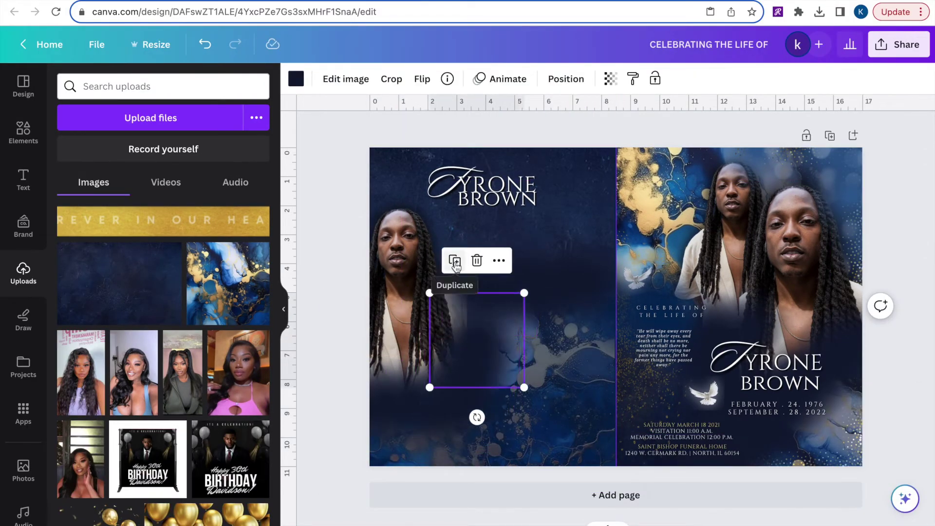
{"action": "left_click_drag", "start_coordinate": [481, 314], "coordinate": [565, 385]}
{"action": "key", "text": "Escape"}
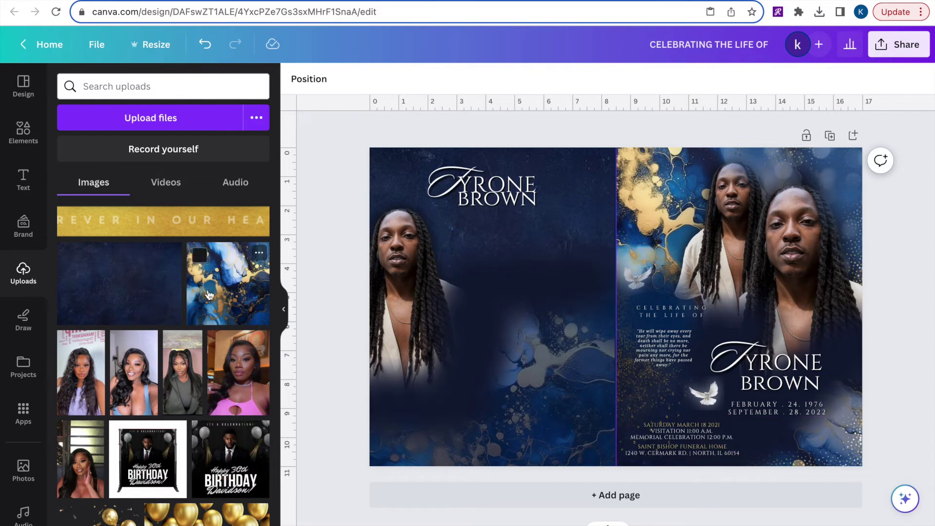
- Add a transparent gradient element, rotate it to -98° and place it over the lower half
{"action": "left_click", "coordinate": [24, 130]}
{"action": "left_click", "coordinate": [204, 87]}
{"action": "type", "text": "Trans"}
{"action": "left_click", "coordinate": [112, 253]}
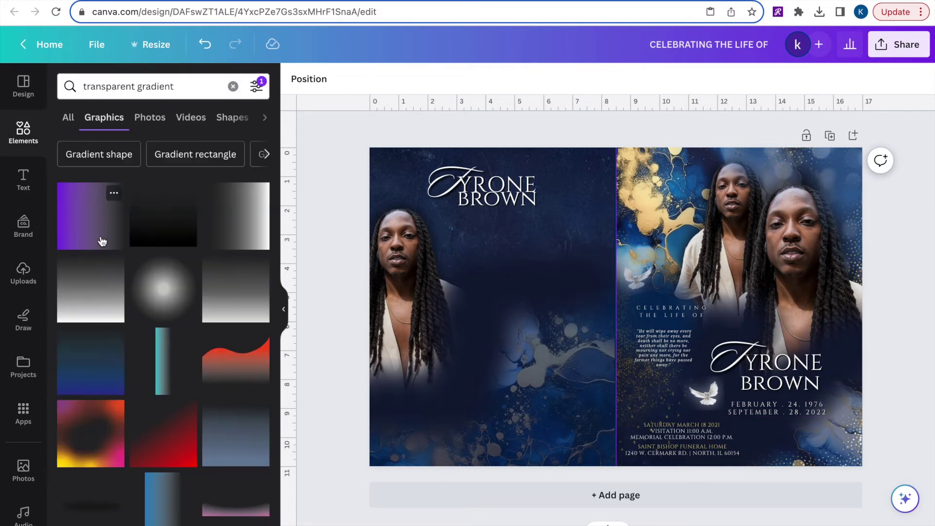
{"action": "left_click", "coordinate": [98, 234]}
{"action": "left_click_drag", "start_coordinate": [551, 426], "coordinate": [598, 311]}
{"action": "left_click_drag", "start_coordinate": [570, 355], "coordinate": [505, 380]}
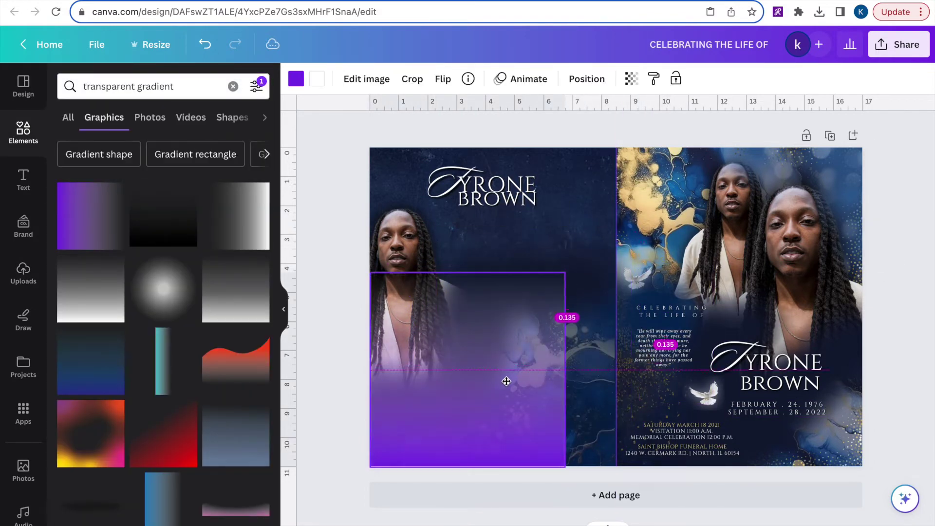
{"action": "left_click", "coordinate": [296, 79]}
{"action": "left_click", "coordinate": [180, 157]}
{"action": "left_click", "coordinate": [316, 79]}
{"action": "left_click", "coordinate": [181, 157]}
{"action": "left_click_drag", "start_coordinate": [563, 272], "coordinate": [625, 226]}
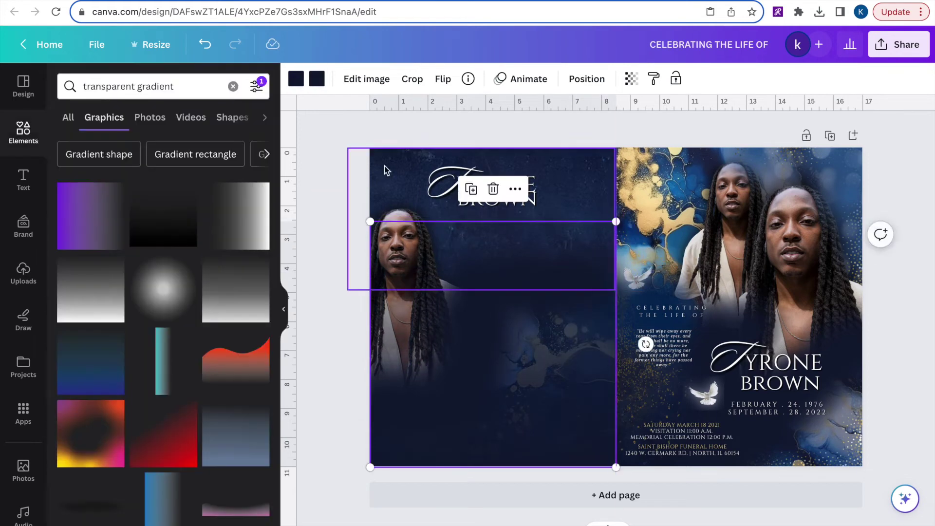
{"action": "left_click", "coordinate": [501, 184]}
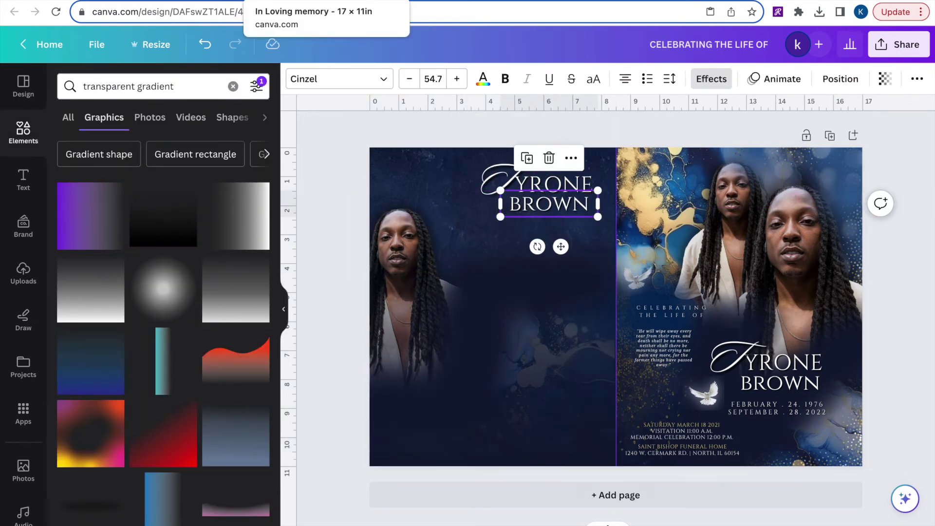
- Paste the acknowledgements and pallbearers lists, centring and enlarging the pallbearers group on the left page
{"action": "key", "text": "ctrl+v"}
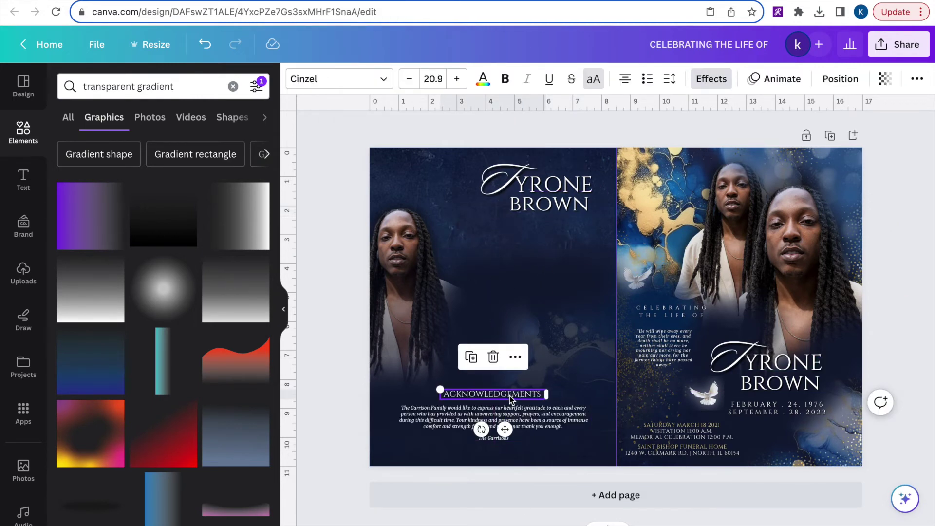
{"action": "key", "text": "ctrl+v"}
{"action": "left_click_drag", "start_coordinate": [470, 209], "coordinate": [523, 288]}
{"action": "left_click_drag", "start_coordinate": [448, 230], "coordinate": [460, 241]}
- Move the gold glitter to the left page's bottom-left, rotate it diagonally, and copy the dove
{"action": "left_click", "coordinate": [656, 375]}
{"action": "left_click_drag", "start_coordinate": [655, 375], "coordinate": [397, 460]}
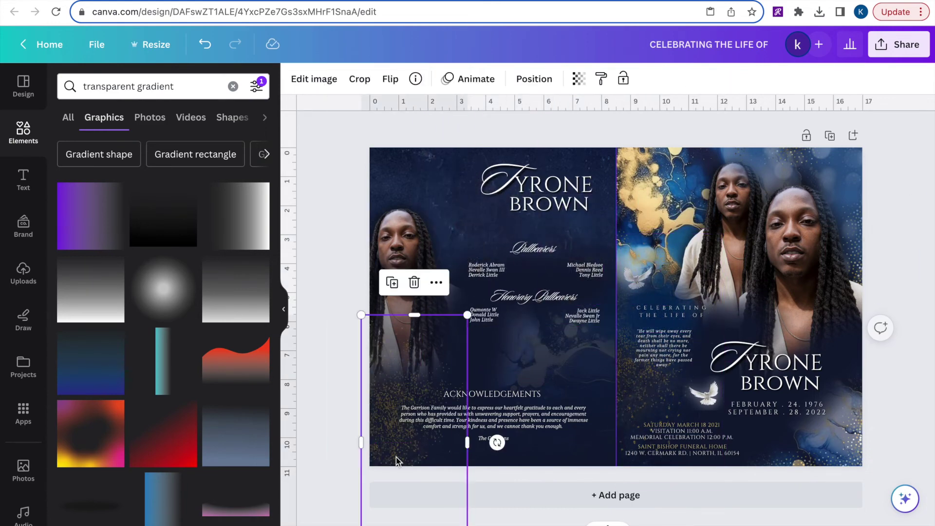
{"action": "left_click_drag", "start_coordinate": [497, 442], "coordinate": [493, 305]}
{"action": "left_click", "coordinate": [363, 220]}
{"action": "right_click", "coordinate": [553, 404]}
{"action": "key", "text": "Escape"}
{"action": "left_click", "coordinate": [703, 393]}
- Move the bokeh overlay onto the left page, layer it below YRONE and widen it across the portrait
{"action": "left_click", "coordinate": [804, 268]}
{"action": "left_click_drag", "start_coordinate": [803, 268], "coordinate": [444, 279]}
{"action": "mouse_move", "coordinate": [497, 265]}
{"action": "left_mouse_down"}
{"action": "mouse_move", "coordinate": [577, 254]}
{"action": "mouse_move", "coordinate": [509, 254]}
{"action": "left_mouse_up"}
{"action": "right_click", "coordinate": [454, 224]}
{"action": "mouse_move", "coordinate": [493, 330]}
{"action": "left_click", "coordinate": [682, 441]}
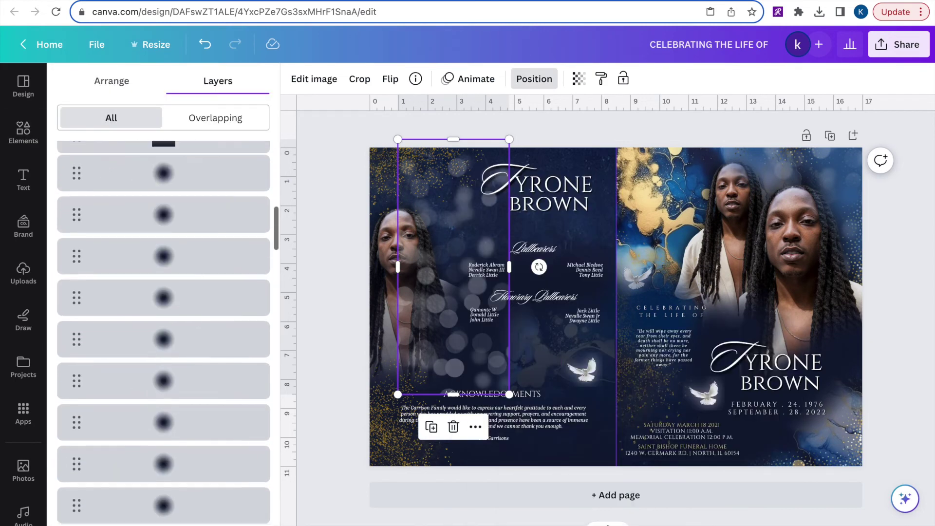
{"action": "left_click_drag", "start_coordinate": [99, 427], "coordinate": [164, 250]}
{"action": "left_click_drag", "start_coordinate": [509, 267], "coordinate": [619, 219]}
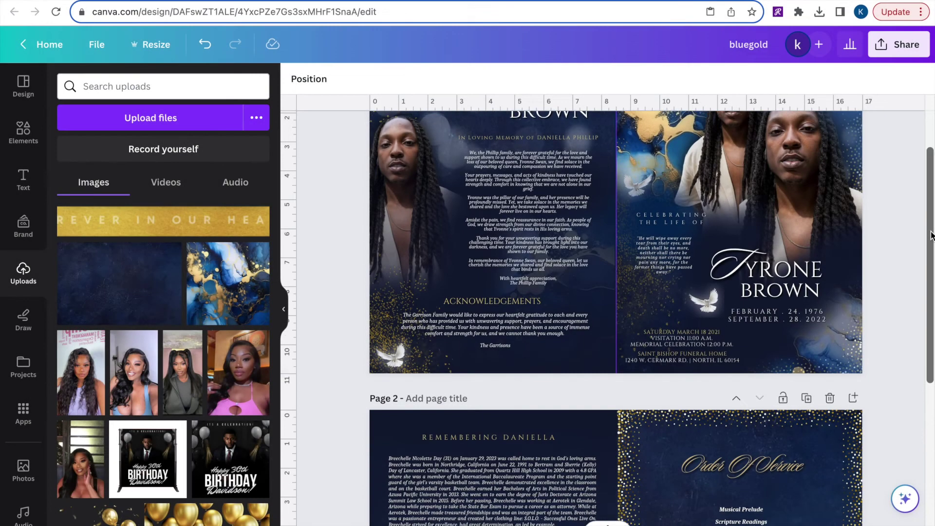
- Scroll down through Page 1 and Page 2 and back up to review the finished program
{"action": "scroll", "coordinate": [931, 236], "scroll_direction": "down", "scroll_amount": 4}
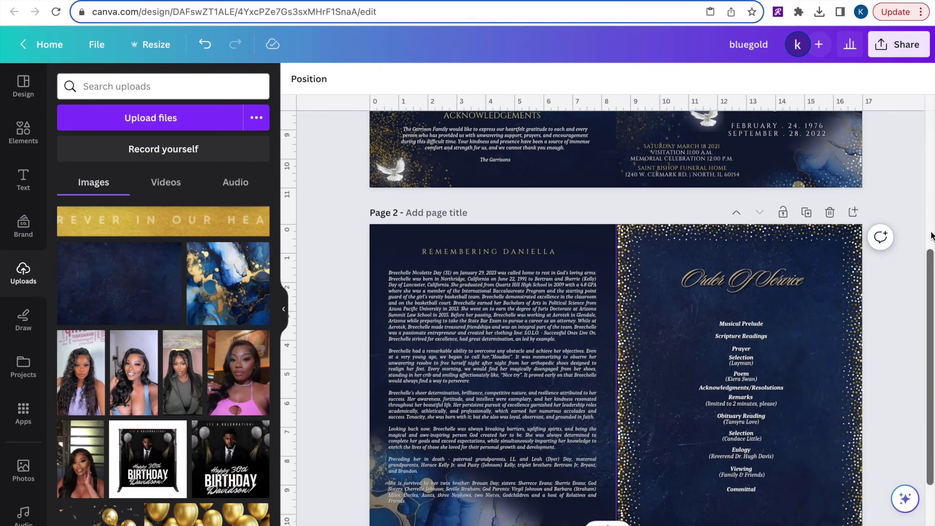
{"action": "scroll", "coordinate": [931, 236], "scroll_direction": "down", "scroll_amount": 1}
{"action": "scroll", "coordinate": [930, 236], "scroll_direction": "up", "scroll_amount": 1}
{"action": "scroll", "coordinate": [931, 236], "scroll_direction": "up", "scroll_amount": 6}
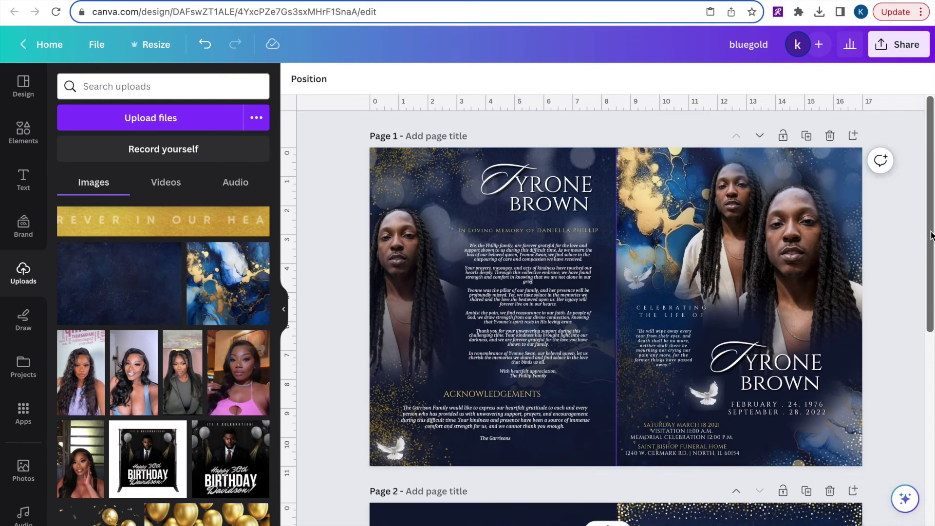